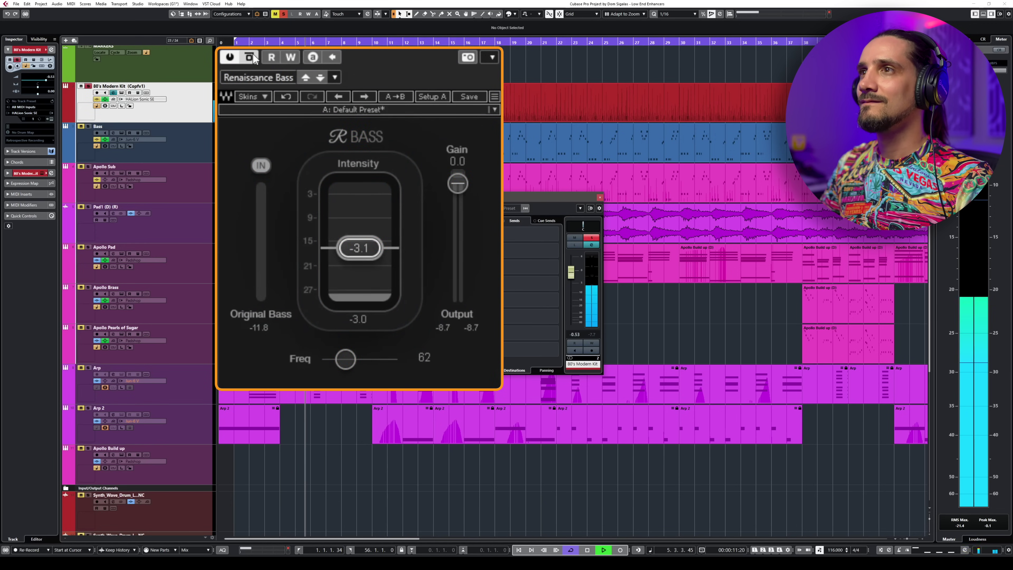
# - Take Renaissance Bass out of bypass while the drum kit plays, and stop playback
pyautogui.click(253, 56)
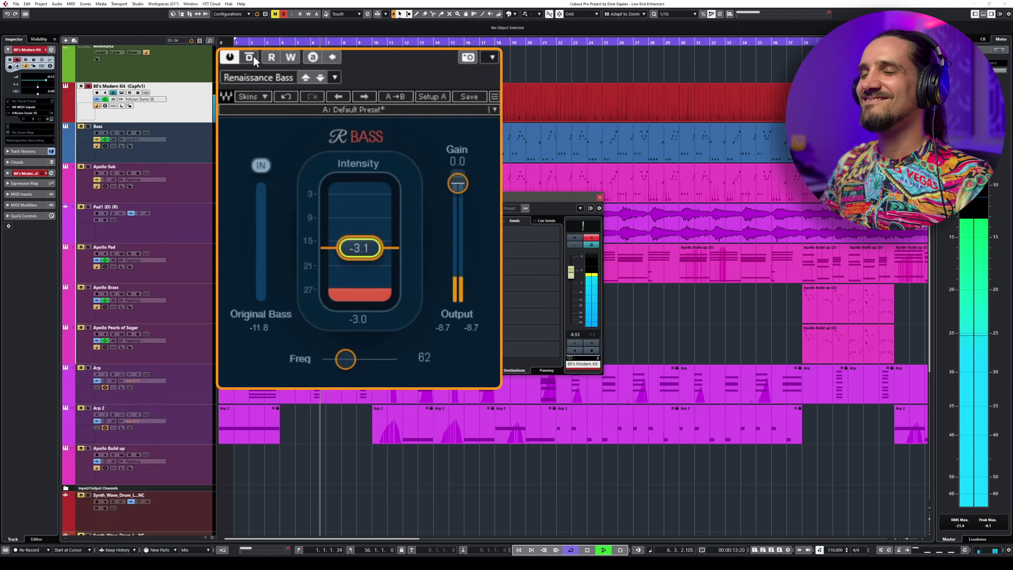
pyautogui.press('space')
pyautogui.click(417, 140)
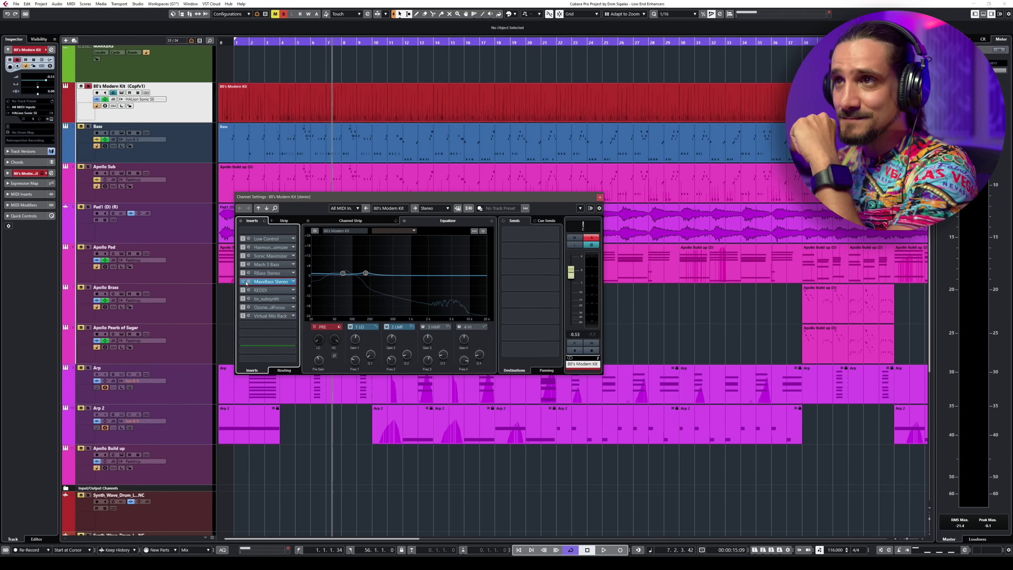
# - Open the MaxxBass insert on the 80's Modern Kit channel and set its MaxxBass level to 1.3 during playback
pyautogui.click(247, 281)
pyautogui.moveTo(509, 322); pyautogui.dragTo(396, 168)
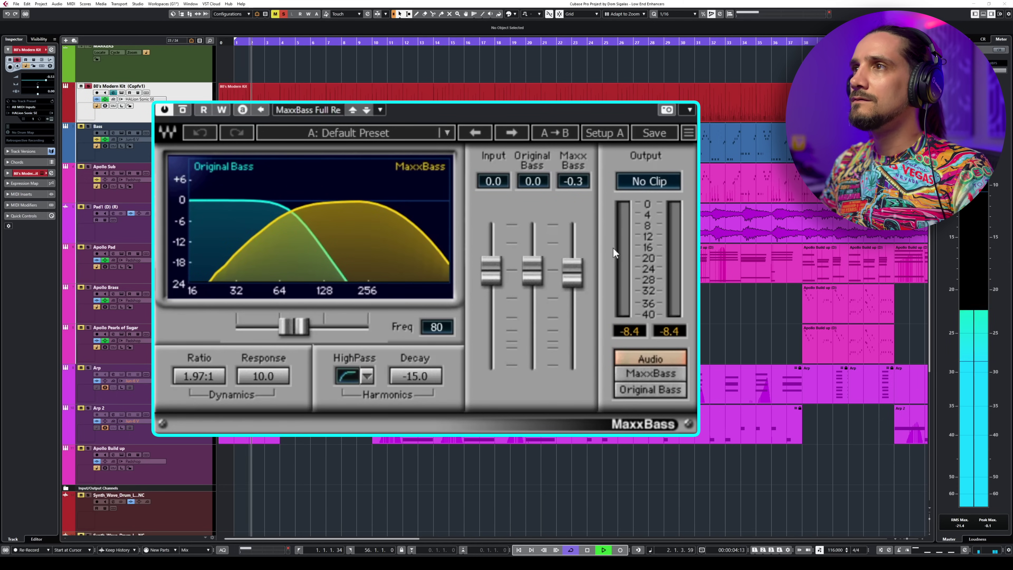
pyautogui.moveTo(573, 272); pyautogui.dragTo(572, 261)
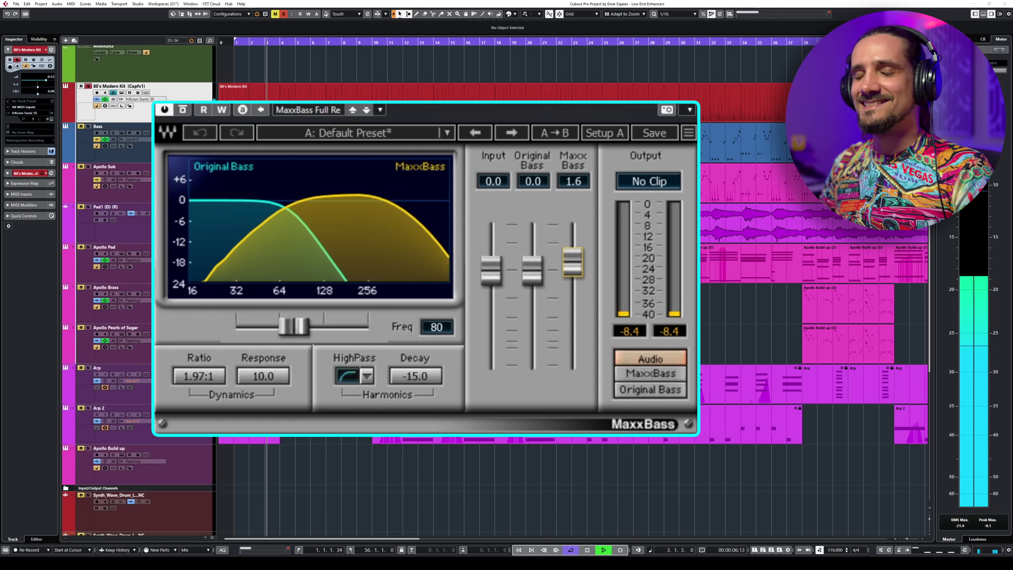
pyautogui.press('space')
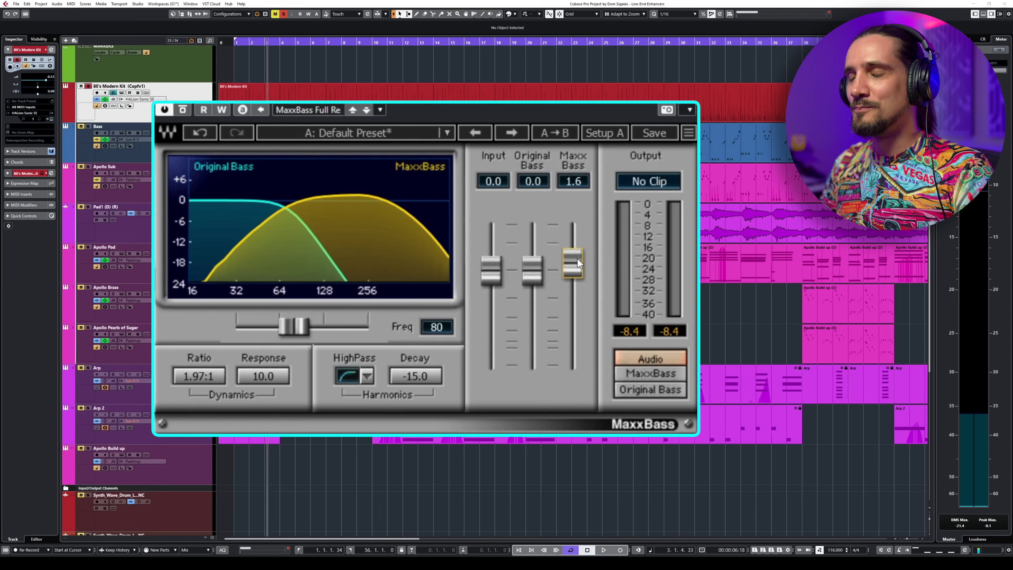
pyautogui.press('space')
pyautogui.moveTo(577, 258); pyautogui.dragTo(577, 260)
# - Set MaxxBass to a decay of -9.0, a ratio of 2.98:1 and a frequency of 70, and stop playback
pyautogui.moveTo(415, 376); pyautogui.dragTo(353, 394)
pyautogui.moveTo(264, 375); pyautogui.dragTo(263, 383)
pyautogui.moveTo(198, 376)
pyautogui.mouseDown()
pyautogui.moveTo(199, 359)
pyautogui.moveTo(199, 376)
pyautogui.mouseUp()
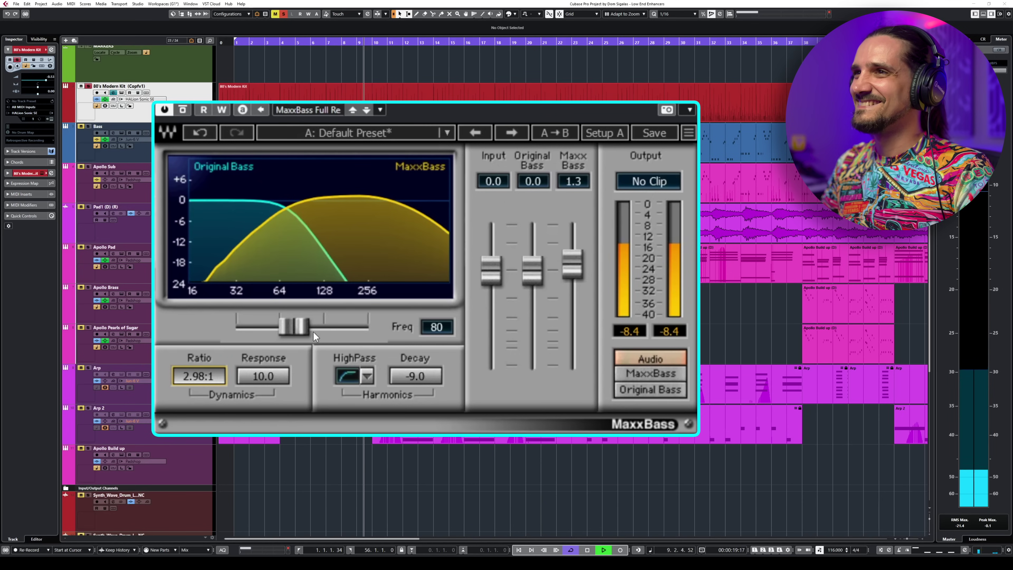
pyautogui.moveTo(290, 328); pyautogui.dragTo(284, 328)
pyautogui.press('space')
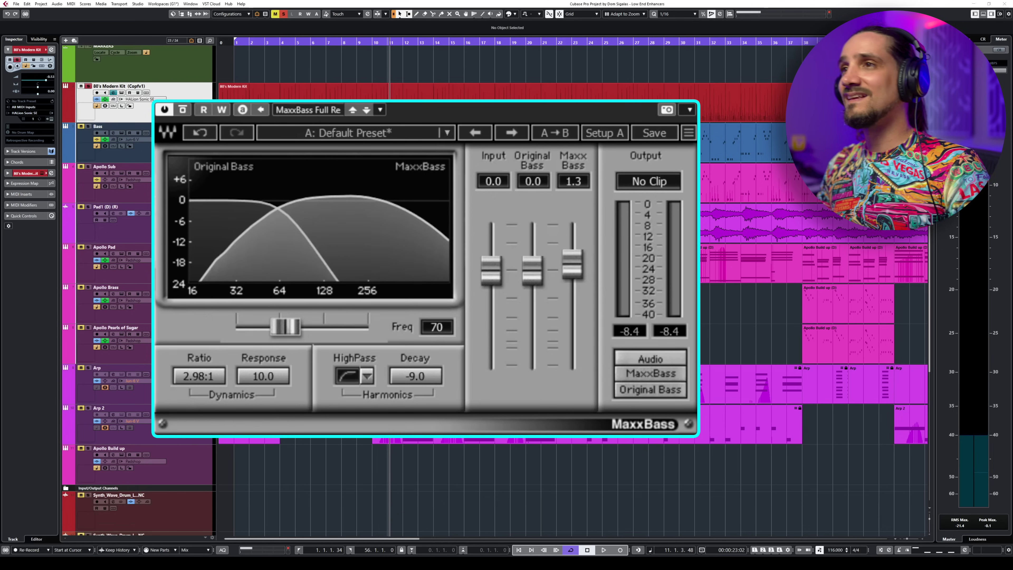
# - Try out the MaxxBass response control and a decay of -24.0, and raise the decay again
pyautogui.click(248, 316)
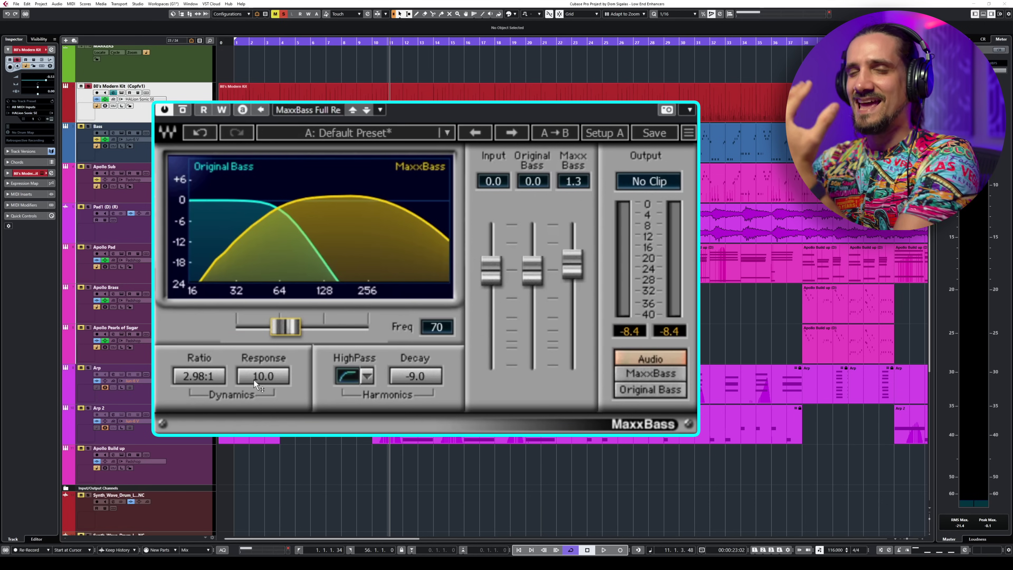
pyautogui.moveTo(253, 379); pyautogui.dragTo(253, 363)
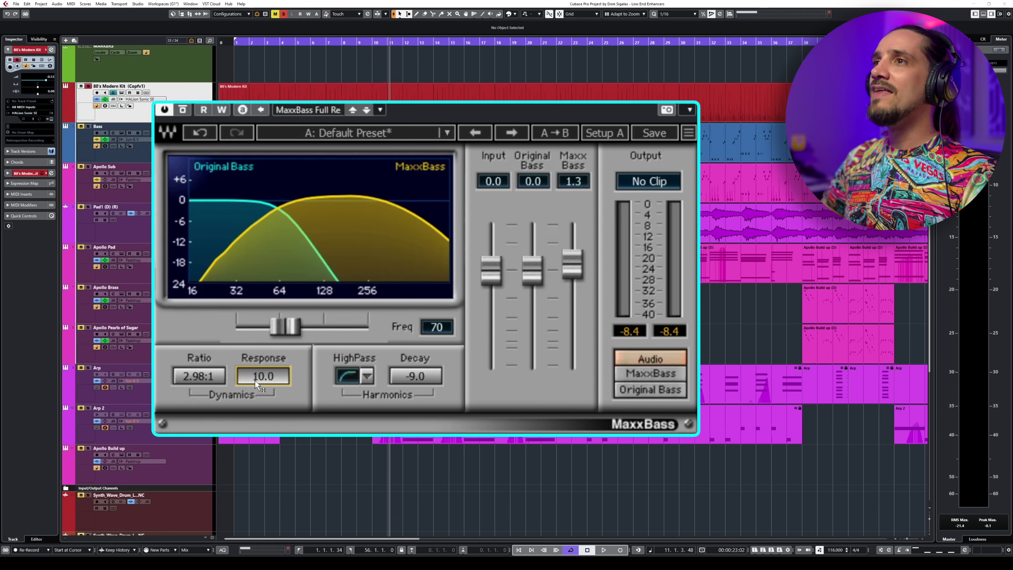
pyautogui.click(426, 380)
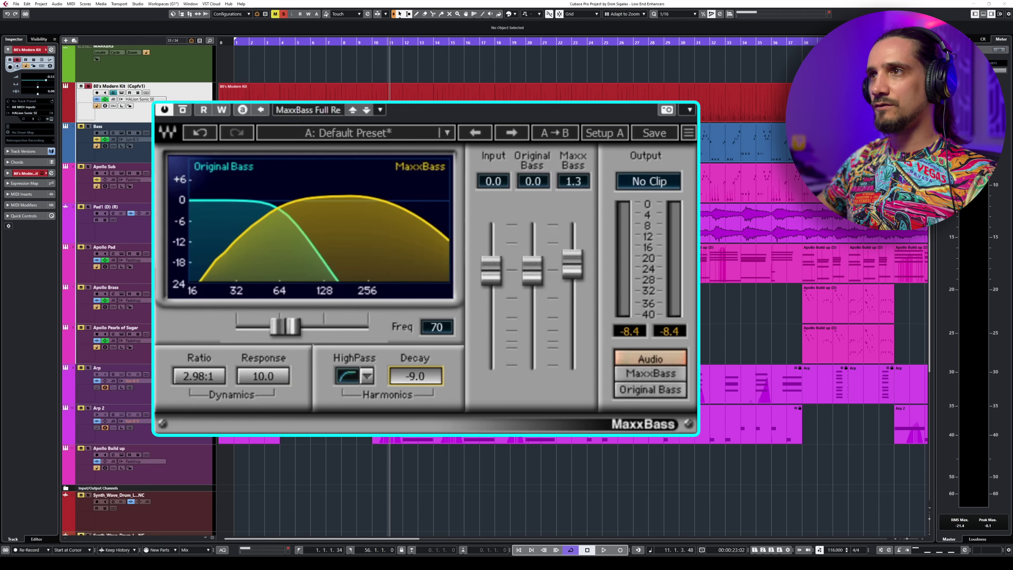
pyautogui.moveTo(415, 375); pyautogui.dragTo(415, 394)
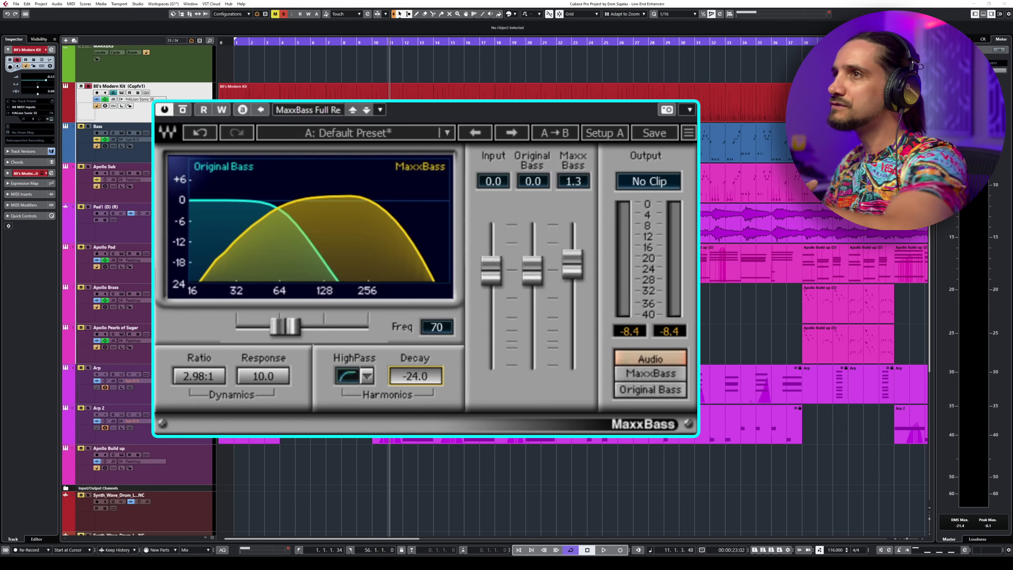
pyautogui.moveTo(414, 369); pyautogui.dragTo(414, 354)
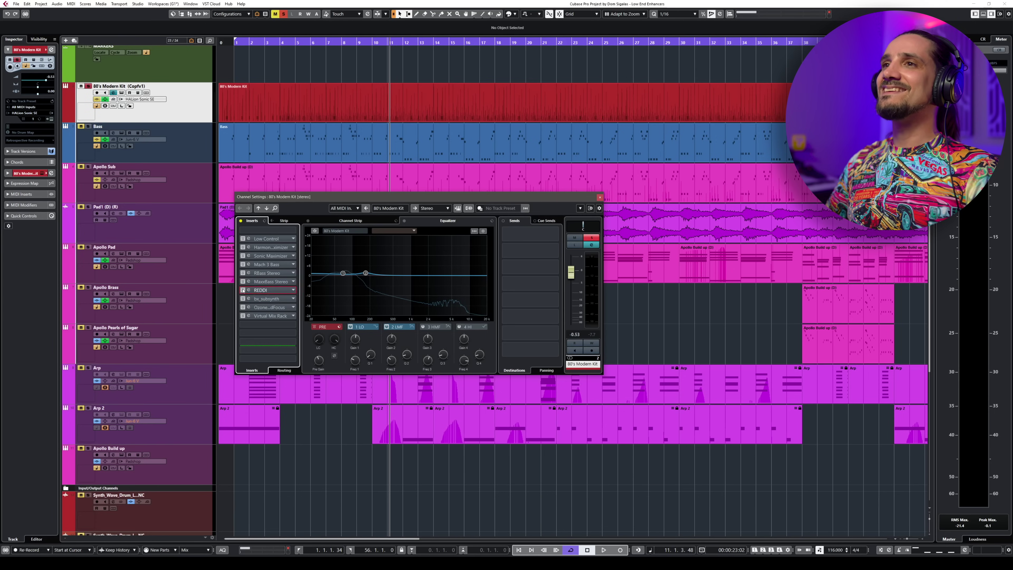
# - Open the REDDI insert on the drum kit channel and compare its bypassed and active sound from bar 1
pyautogui.click(248, 292)
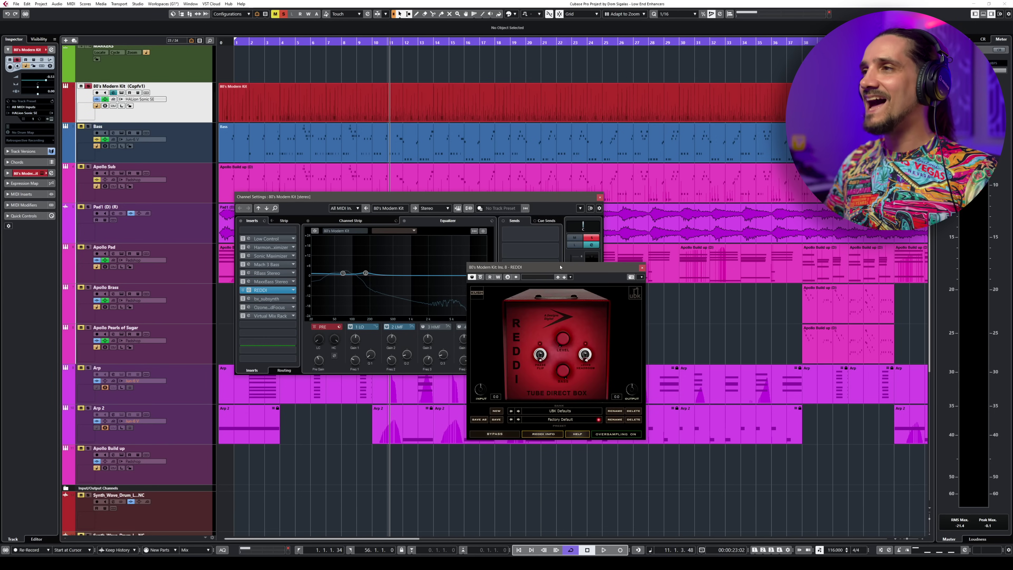
pyautogui.moveTo(560, 267); pyautogui.dragTo(461, 227)
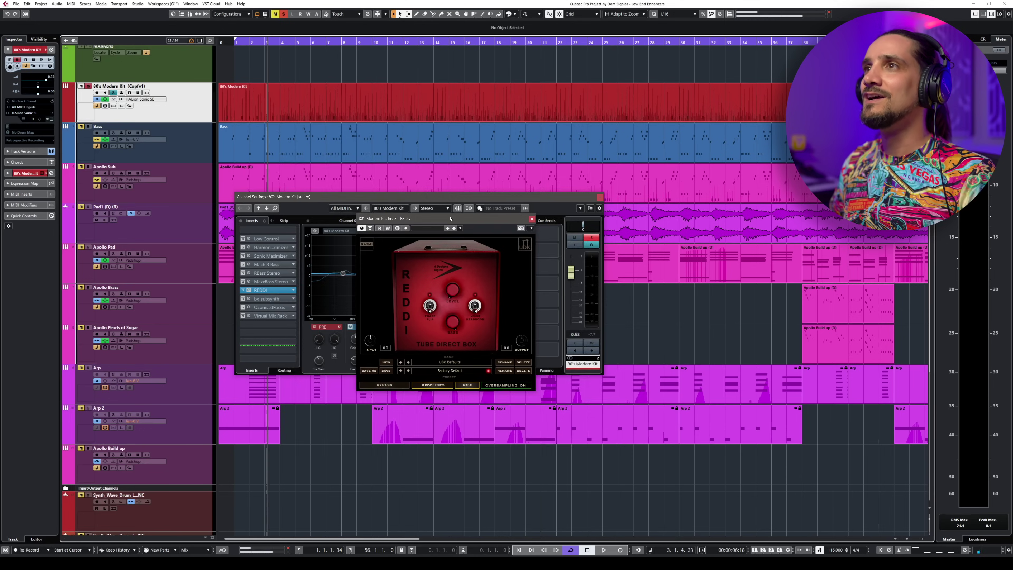
pyautogui.click(235, 43)
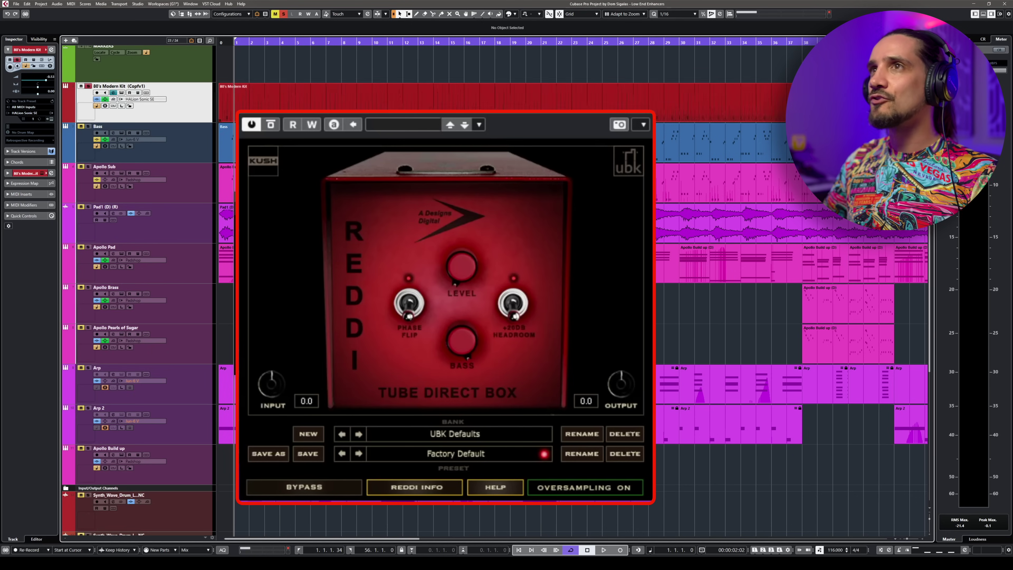
pyautogui.click(270, 125)
pyautogui.press('space')
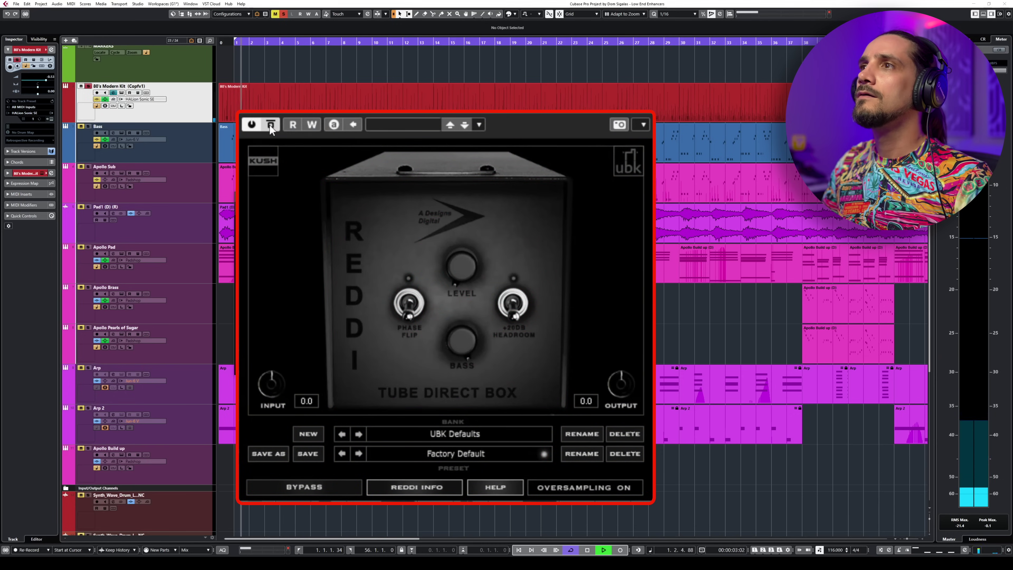
pyautogui.click(270, 125)
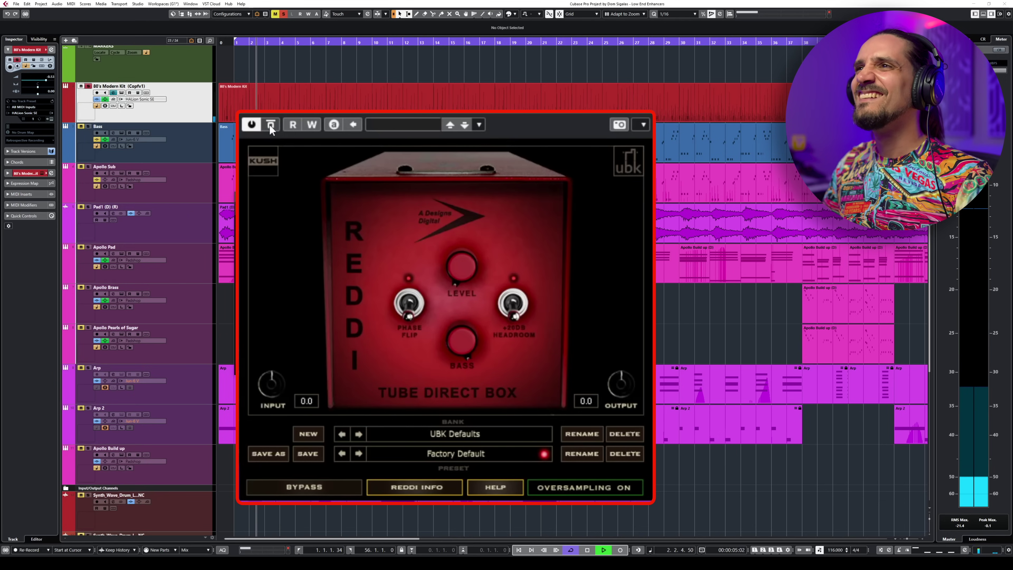
pyautogui.press('space')
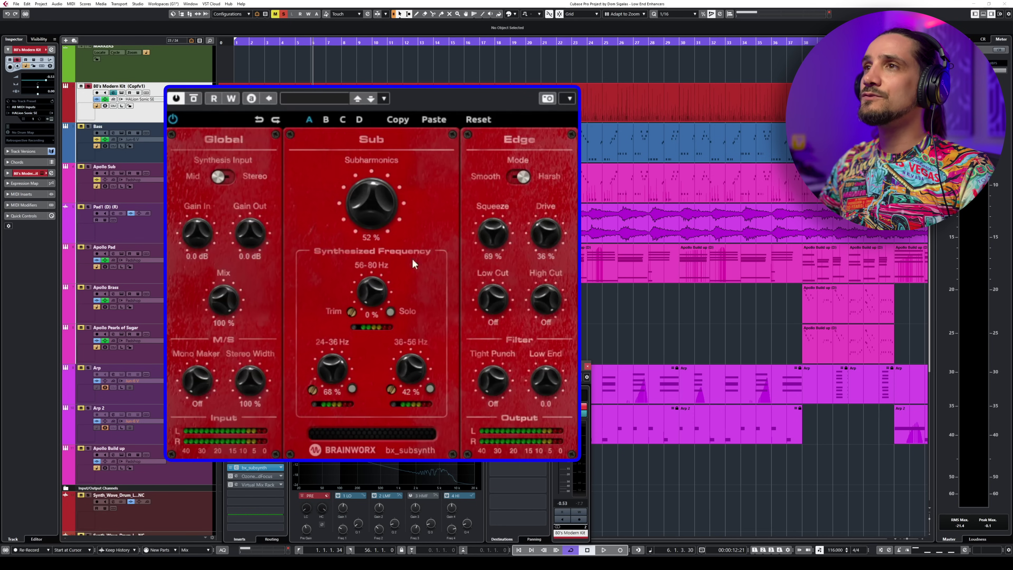
# - Compare the drum kit with bx_subsynth bypassed and active during playback, leaving the effect on
pyautogui.click(189, 99)
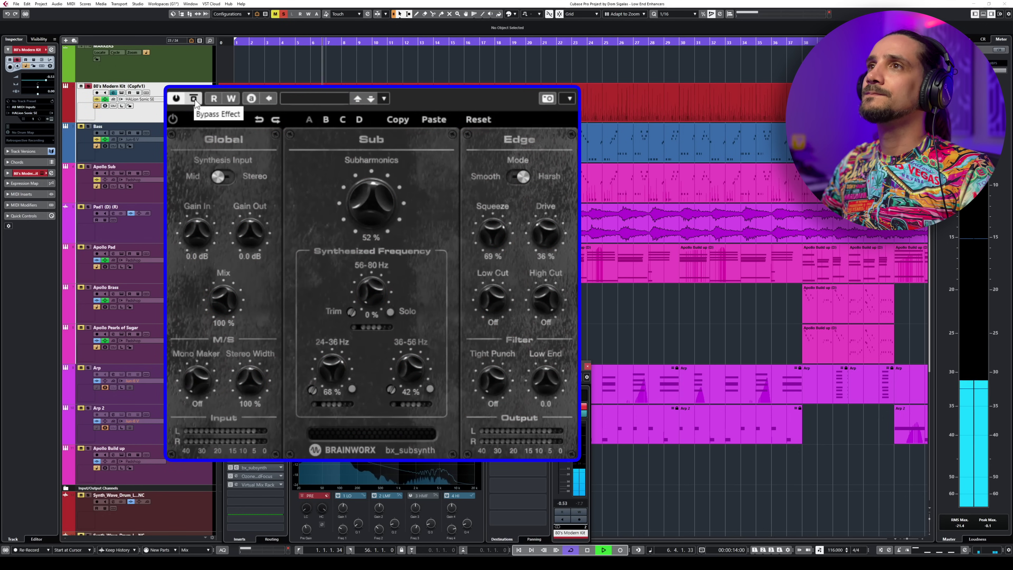
pyautogui.click(194, 99)
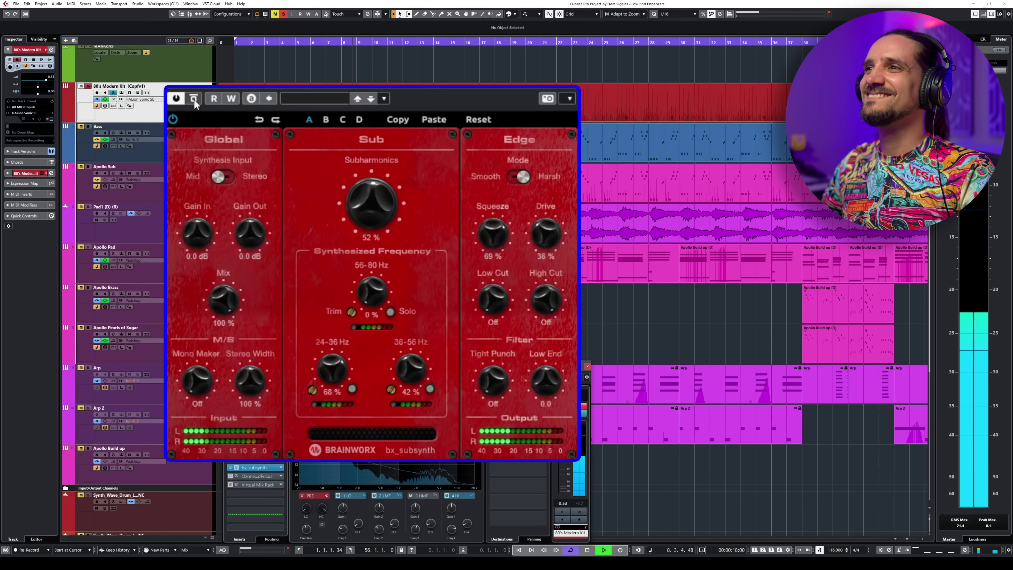
pyautogui.click(194, 99)
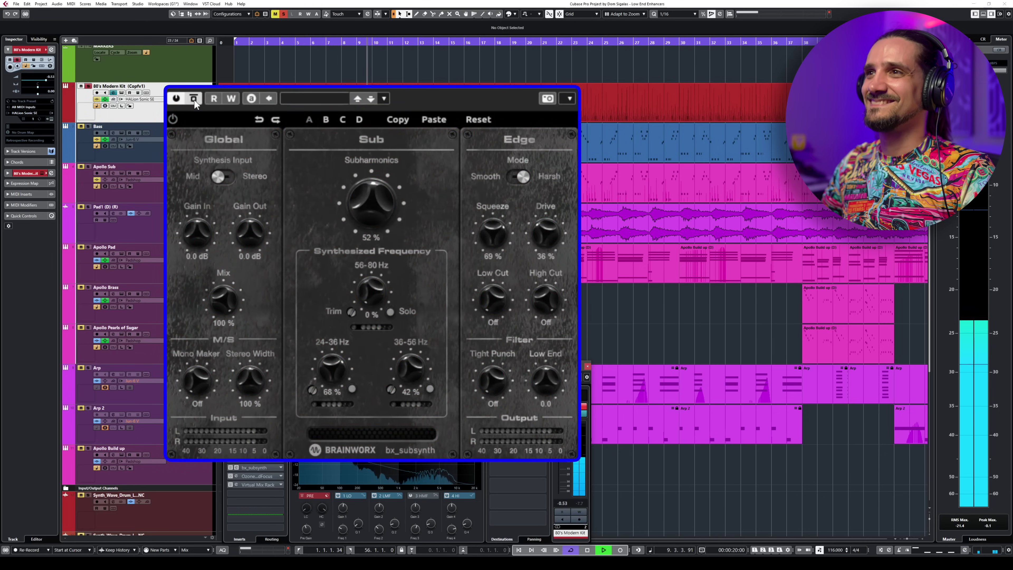
pyautogui.click(194, 99)
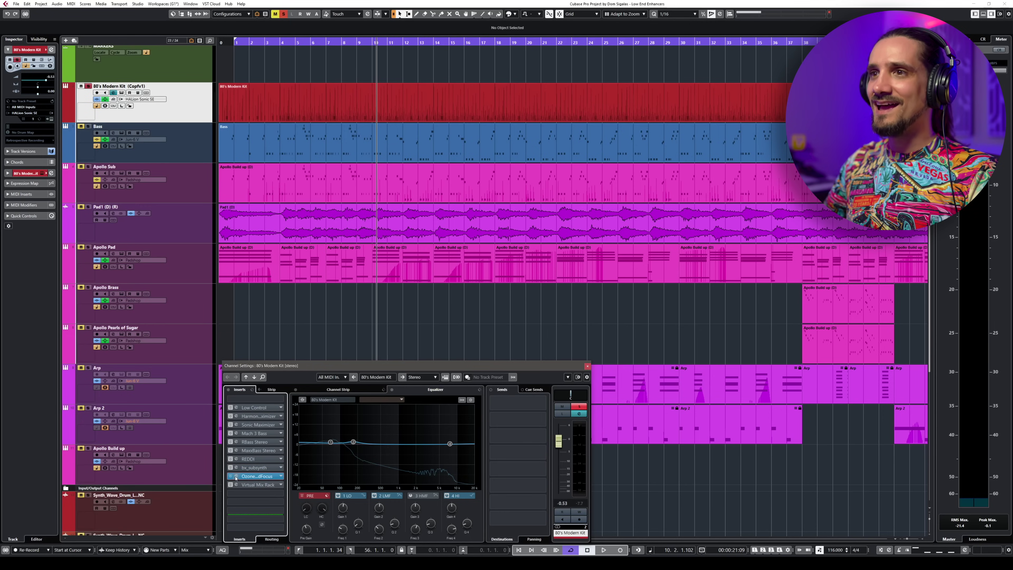
# - Open the Ozone Low End Focus insert and compare its bypassed and active sound from bar 1
pyautogui.click(236, 477)
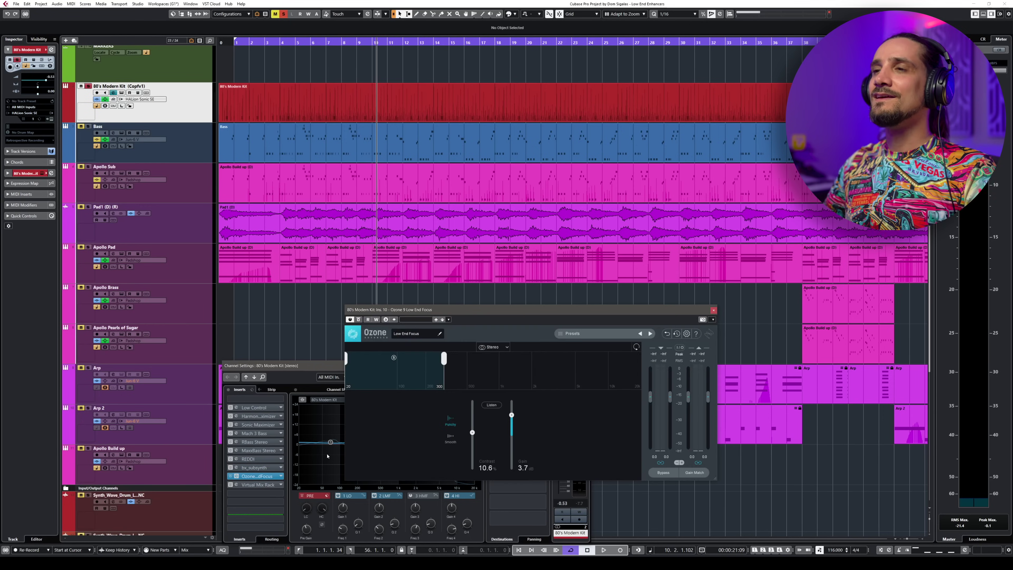
pyautogui.moveTo(481, 314); pyautogui.dragTo(366, 219)
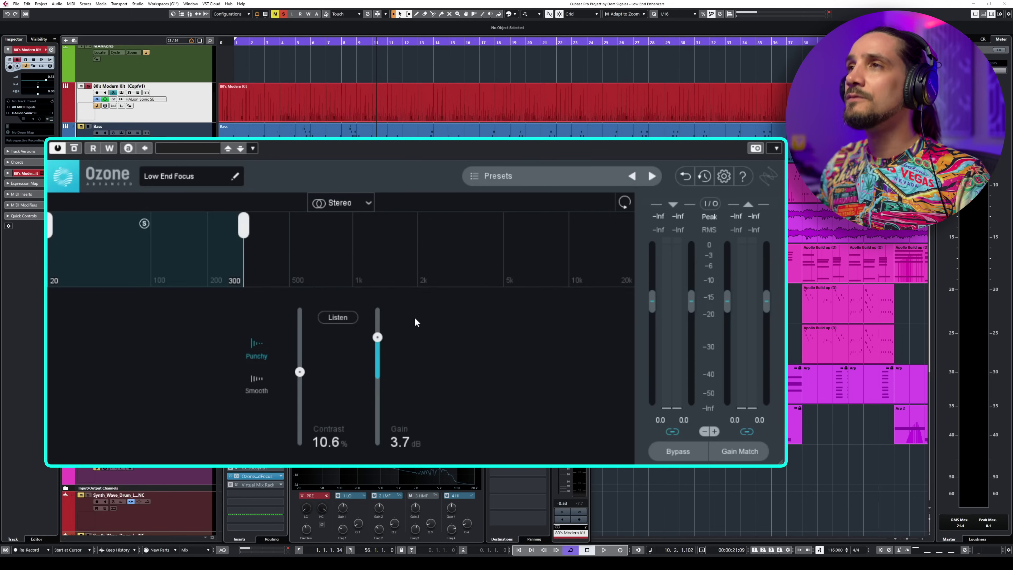
pyautogui.click(234, 42)
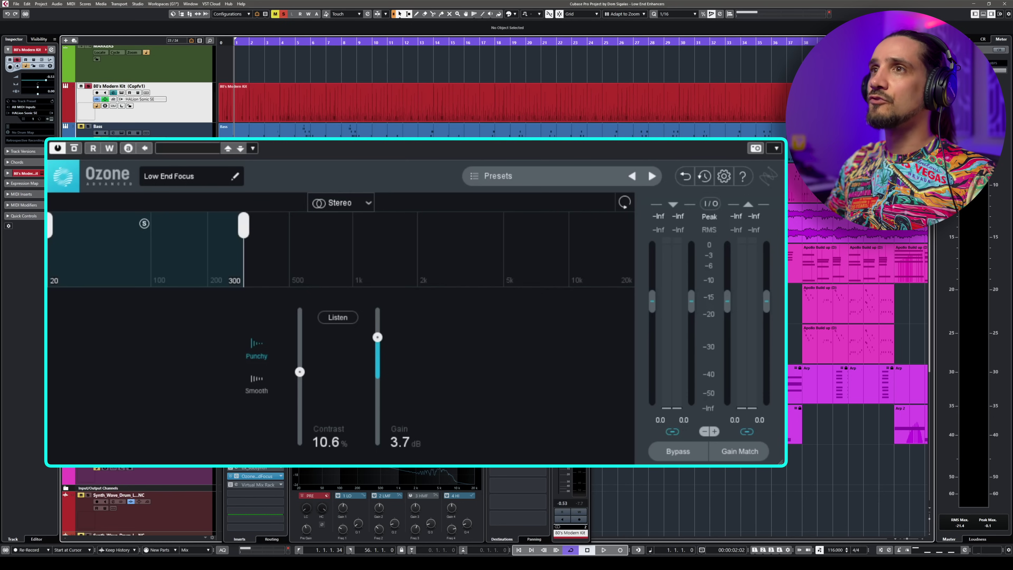
pyautogui.click(74, 148)
pyautogui.press('space')
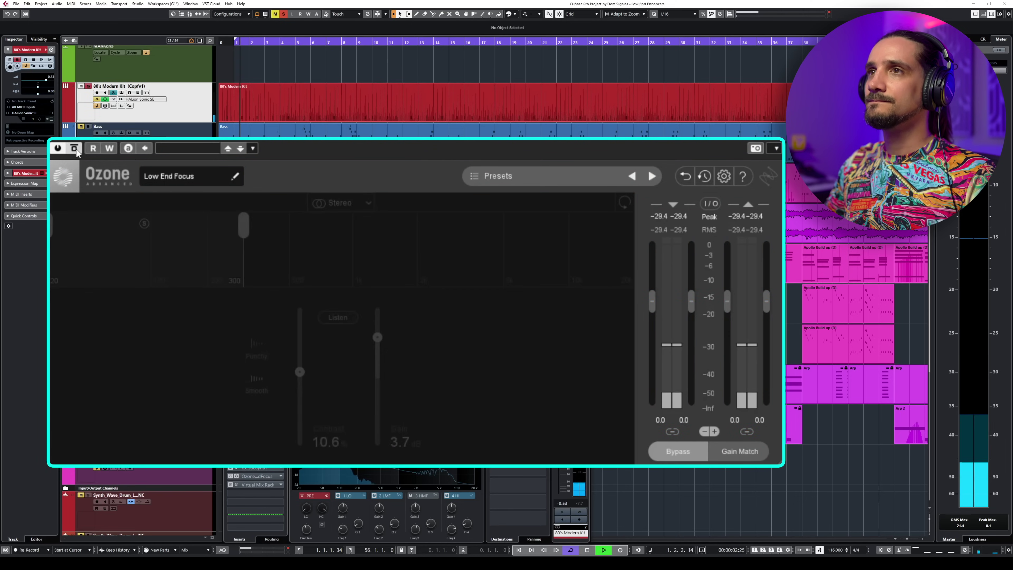
pyautogui.click(75, 148)
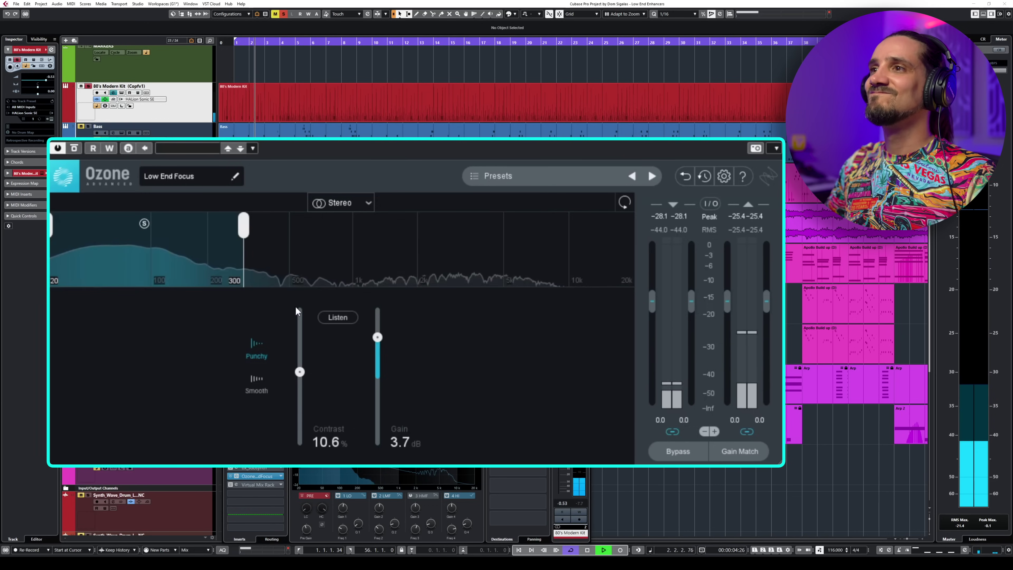
# - Set the Low End Focus gain to 4.3 dB, check it against bypass, and adjust the contrast
pyautogui.moveTo(375, 336); pyautogui.dragTo(377, 329)
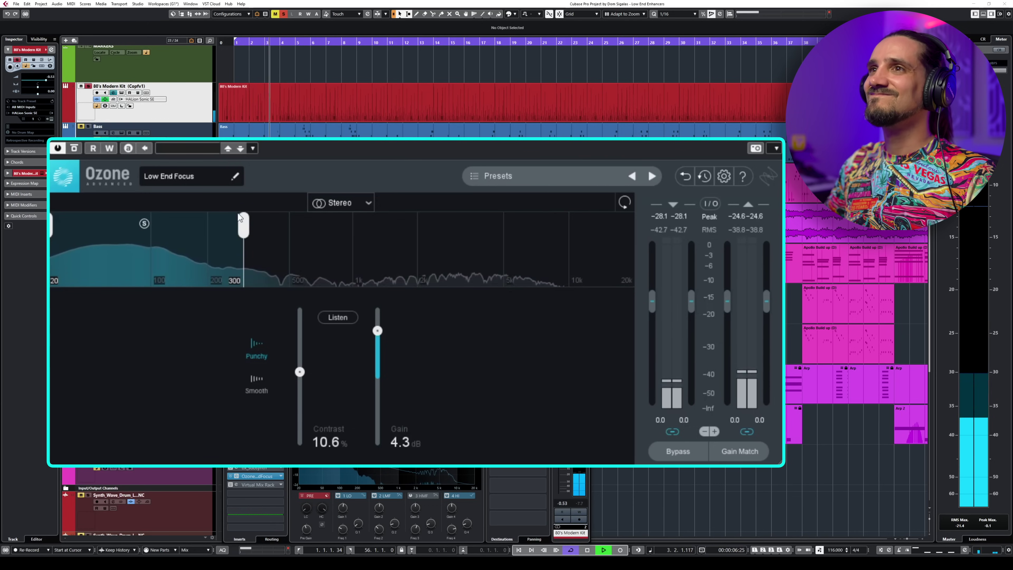
pyautogui.click(78, 148)
pyautogui.click(78, 148)
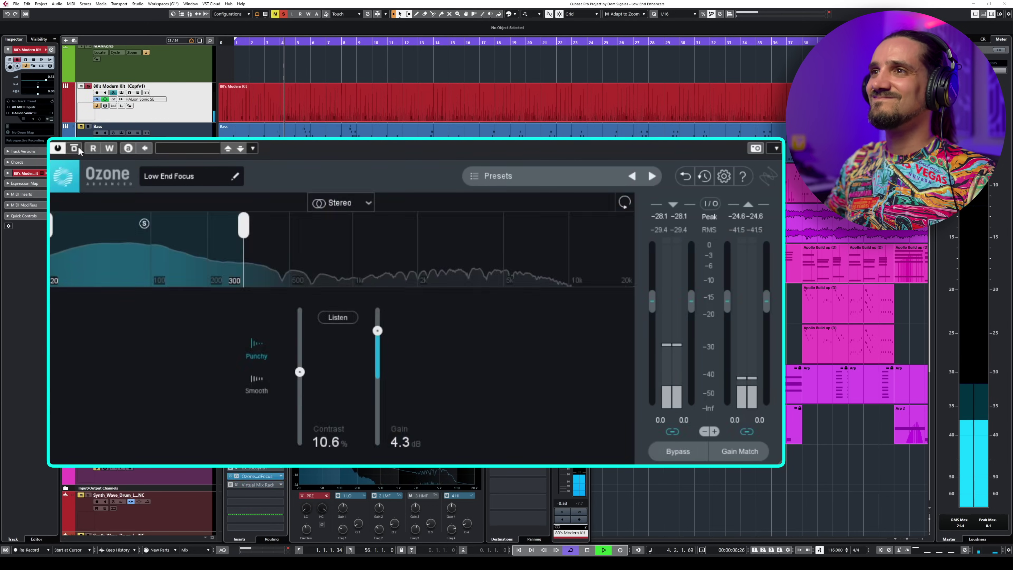
pyautogui.moveTo(300, 371); pyautogui.dragTo(261, 324)
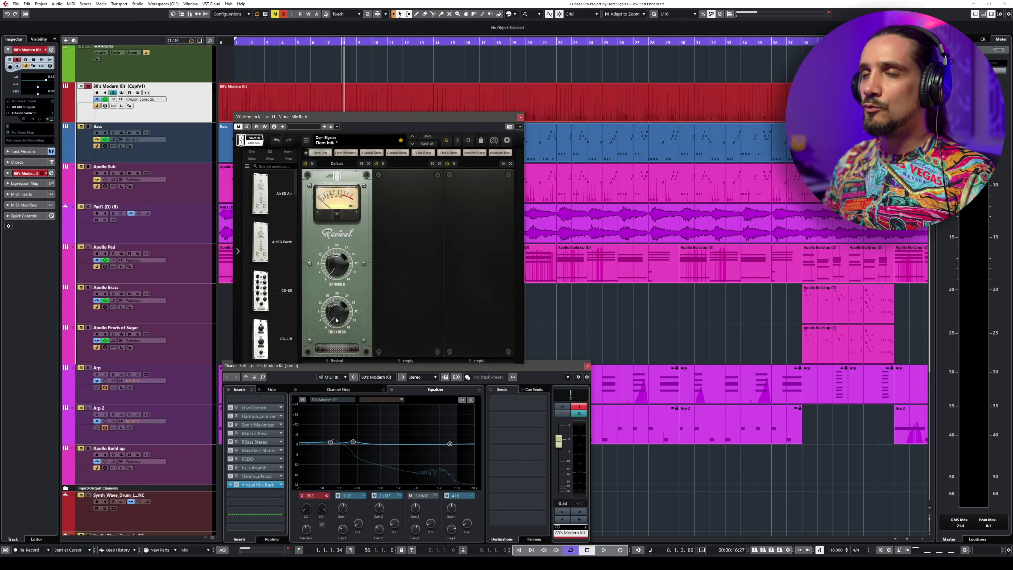
# - Raise the Thickness of the Revival module in Virtual Mix Rack to about 38 while the drums play
pyautogui.press('space')
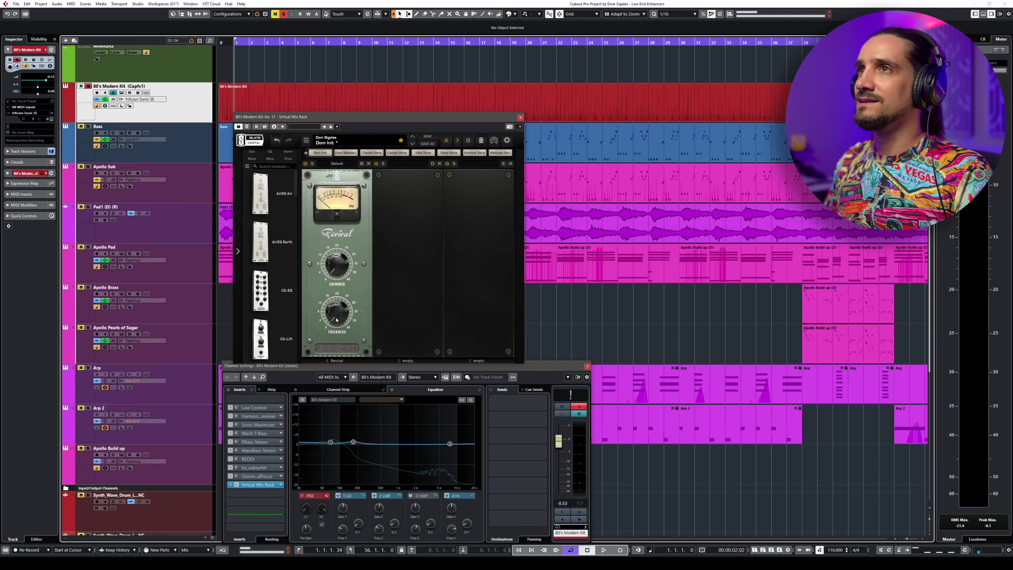
pyautogui.press('space')
pyautogui.moveTo(336, 320); pyautogui.dragTo(344, 297)
pyautogui.moveTo(309, 354); pyautogui.dragTo(337, 284)
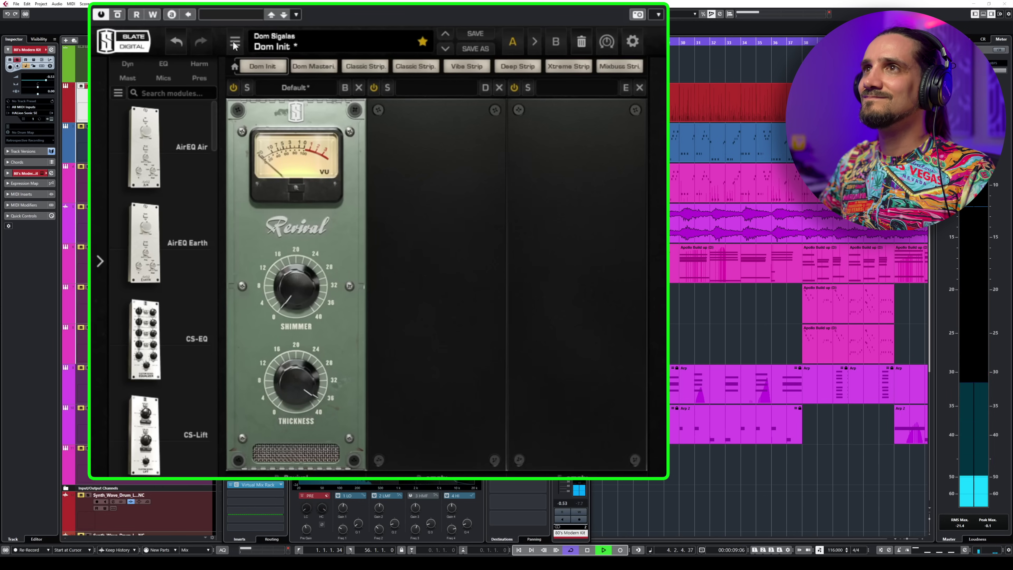
# - Compare the drum kit with Virtual Mix Rack bypassed and active, leaving the effect on
pyautogui.click(118, 15)
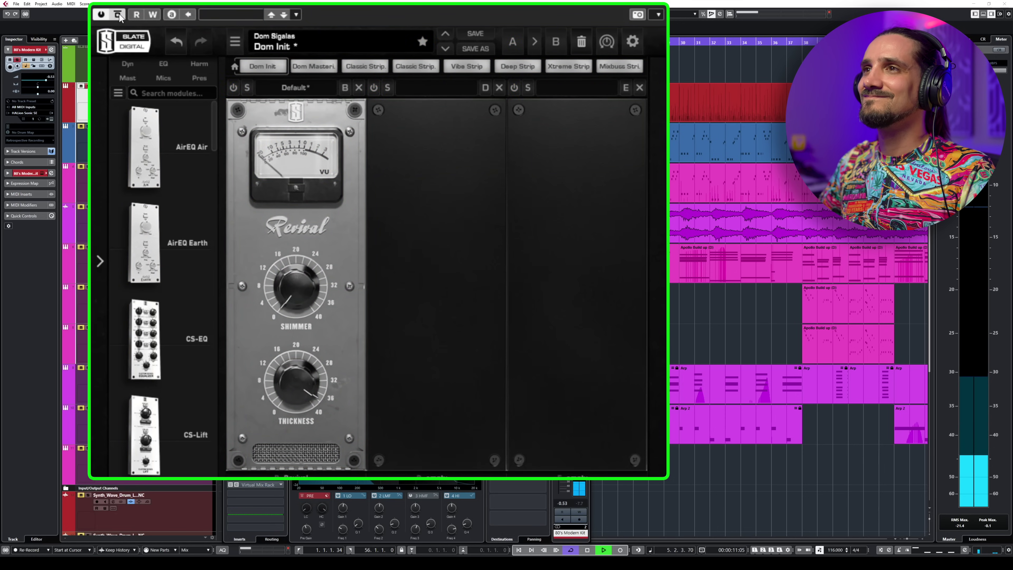
pyautogui.click(119, 18)
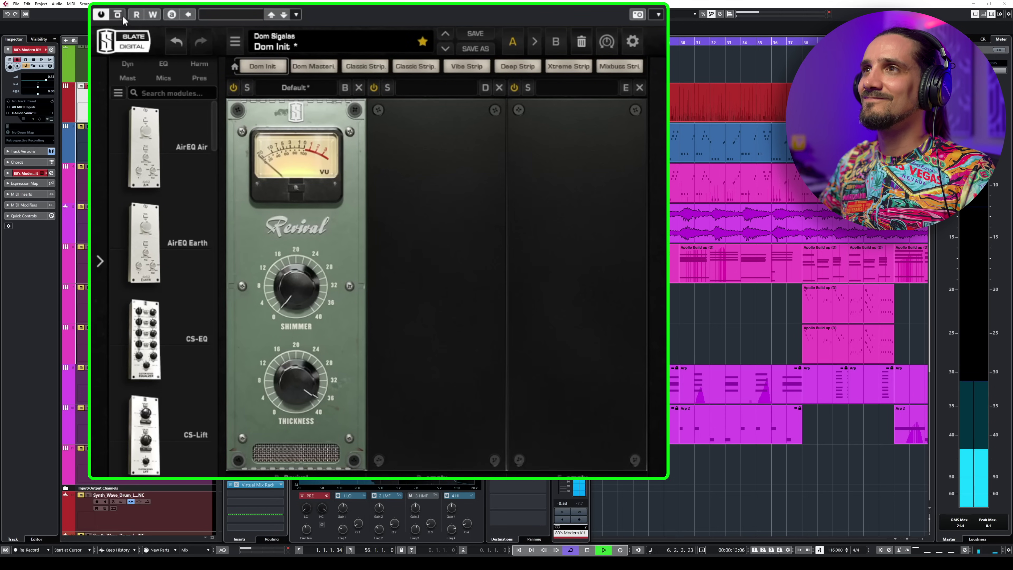
pyautogui.click(120, 17)
pyautogui.click(121, 17)
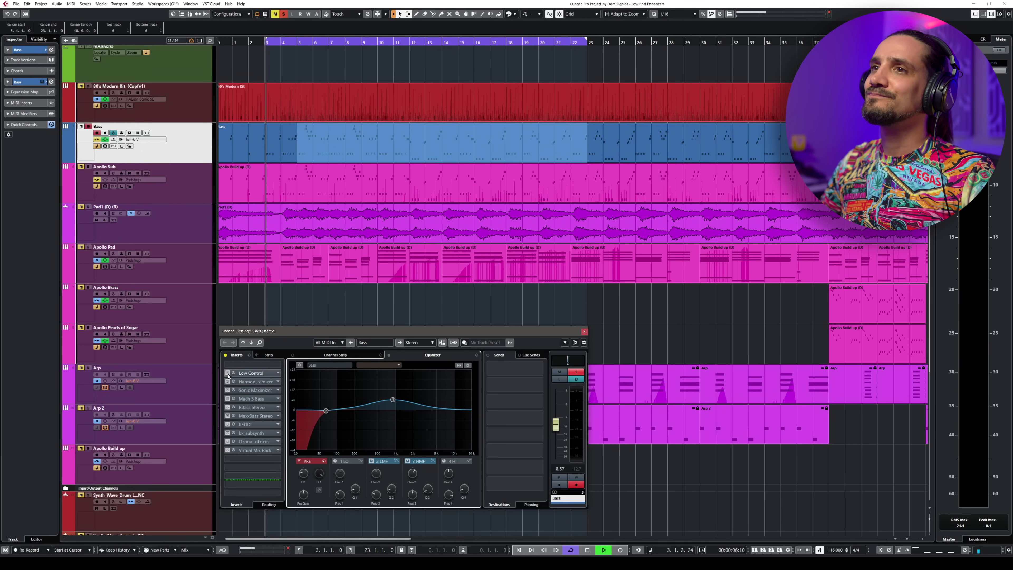
# - Open the Low Control insert on the Bass channel and play the bass line for a few bars
pyautogui.click(233, 373)
pyautogui.moveTo(334, 189); pyautogui.dragTo(371, 192)
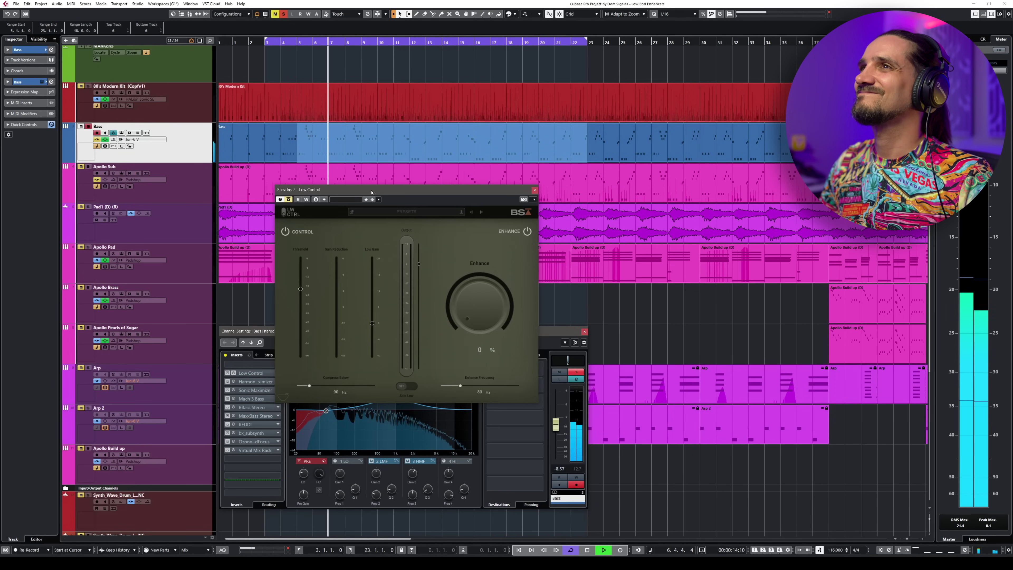
pyautogui.press('space')
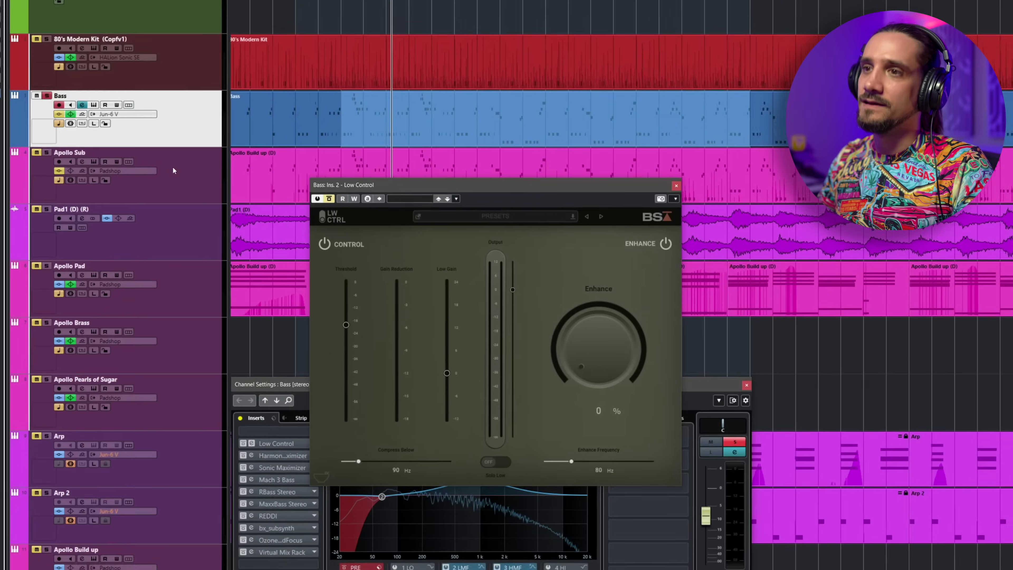
# - View the Apollo Sub track's Padshop instrument and return to the Bass track with Low Control in view
pyautogui.click(213, 194)
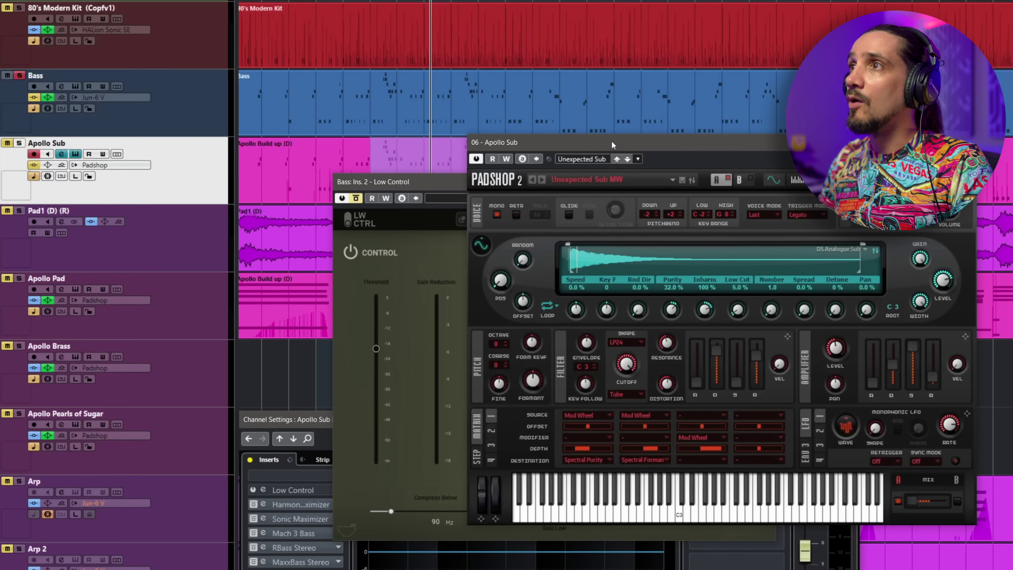
pyautogui.moveTo(613, 144); pyautogui.dragTo(411, 86)
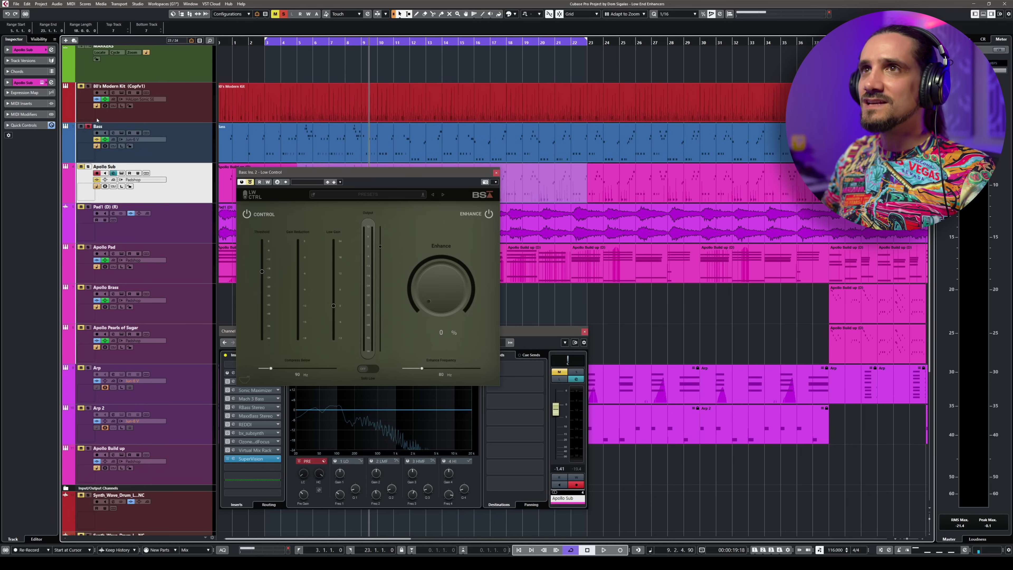
pyautogui.click(181, 152)
pyautogui.moveTo(435, 171); pyautogui.dragTo(492, 169)
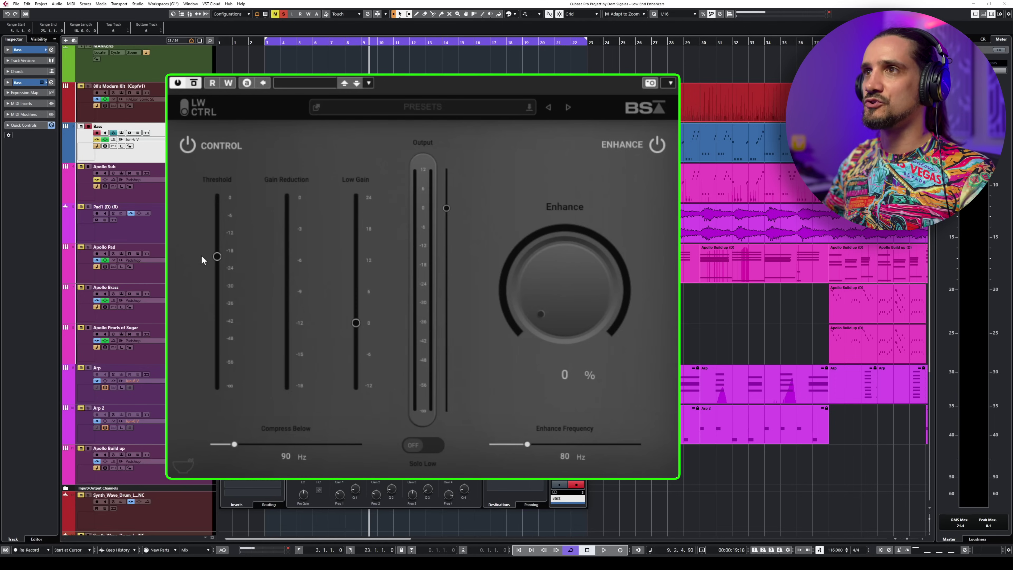
# - Set Low Control's threshold to -41.3 dB, compress below 120 Hz, enhance 73% at 91 Hz and raise low gain, comparing against bypass
pyautogui.press('space')
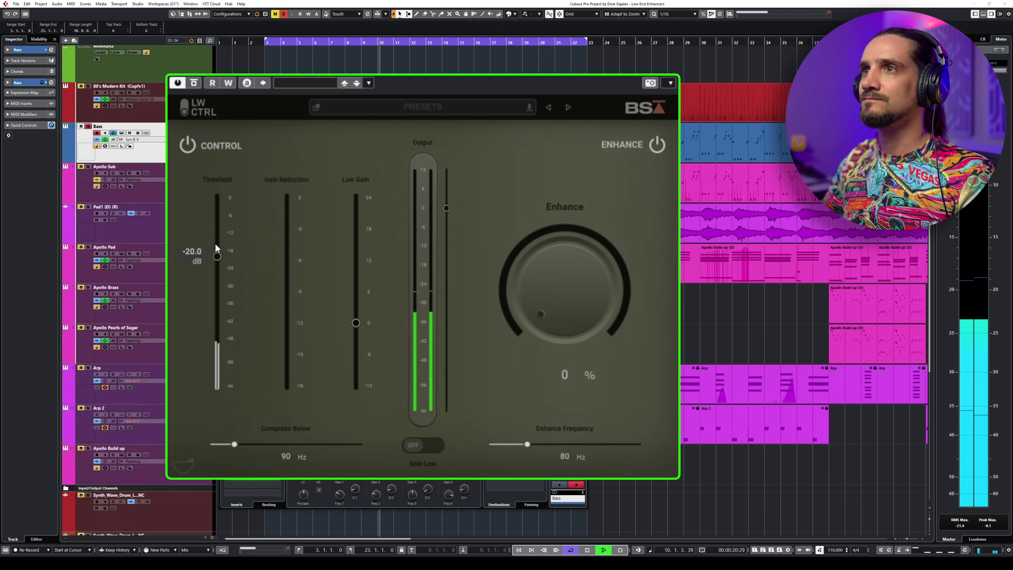
pyautogui.moveTo(219, 263); pyautogui.dragTo(219, 320)
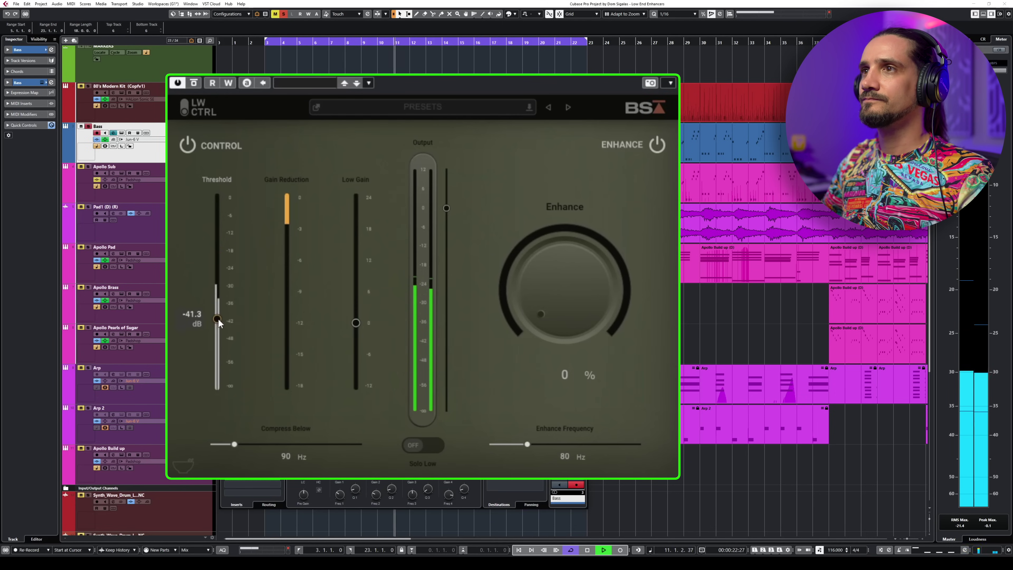
pyautogui.moveTo(357, 316); pyautogui.dragTo(357, 290)
pyautogui.moveTo(557, 272)
pyautogui.mouseDown()
pyautogui.moveTo(562, 253)
pyautogui.moveTo(558, 266)
pyautogui.mouseUp()
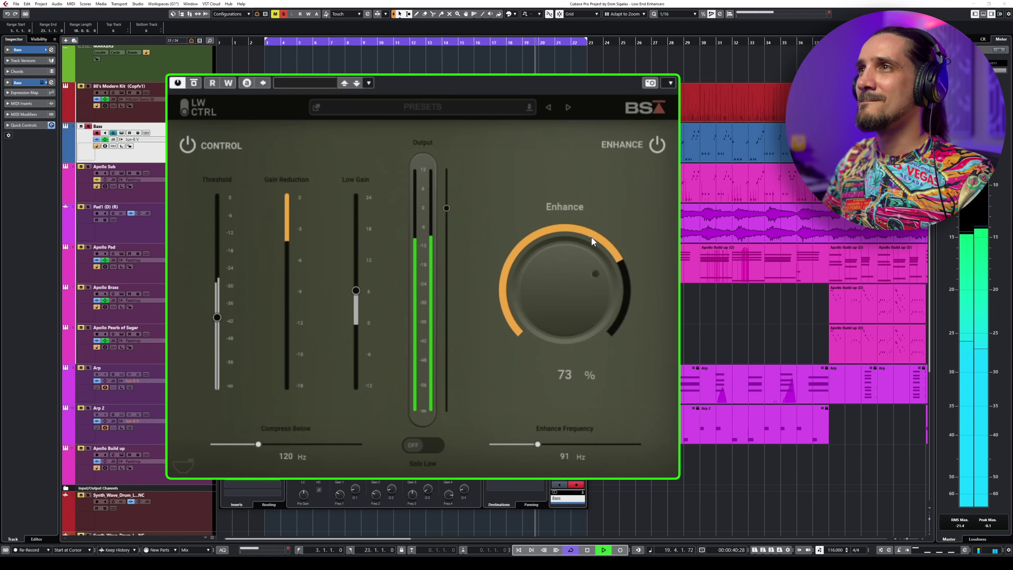
pyautogui.click(194, 84)
pyautogui.click(194, 83)
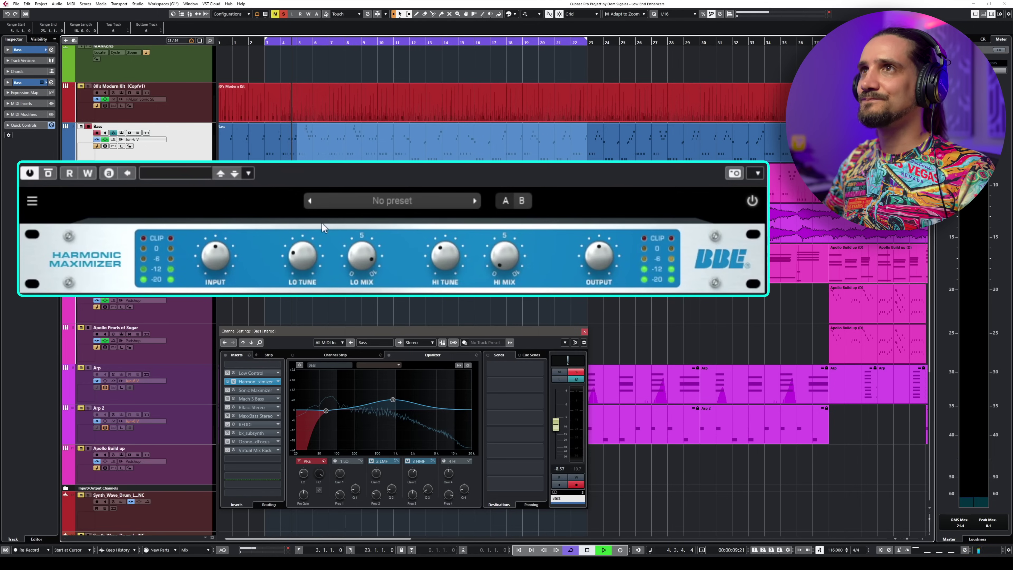
# - Compare the bass with the Harmonic Maximizer bypassed and active during playback
pyautogui.press('space')
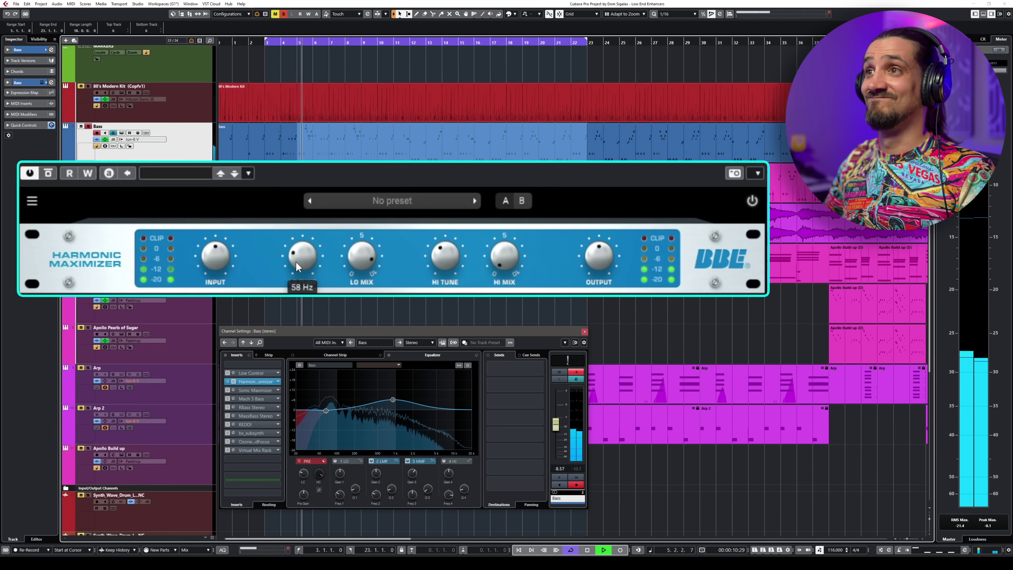
pyautogui.click(49, 173)
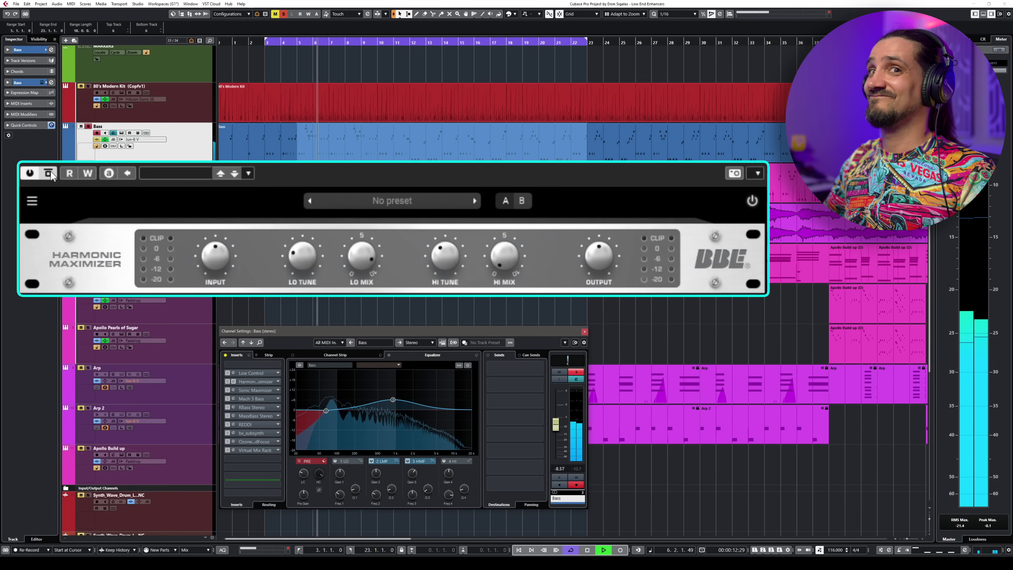
pyautogui.click(49, 173)
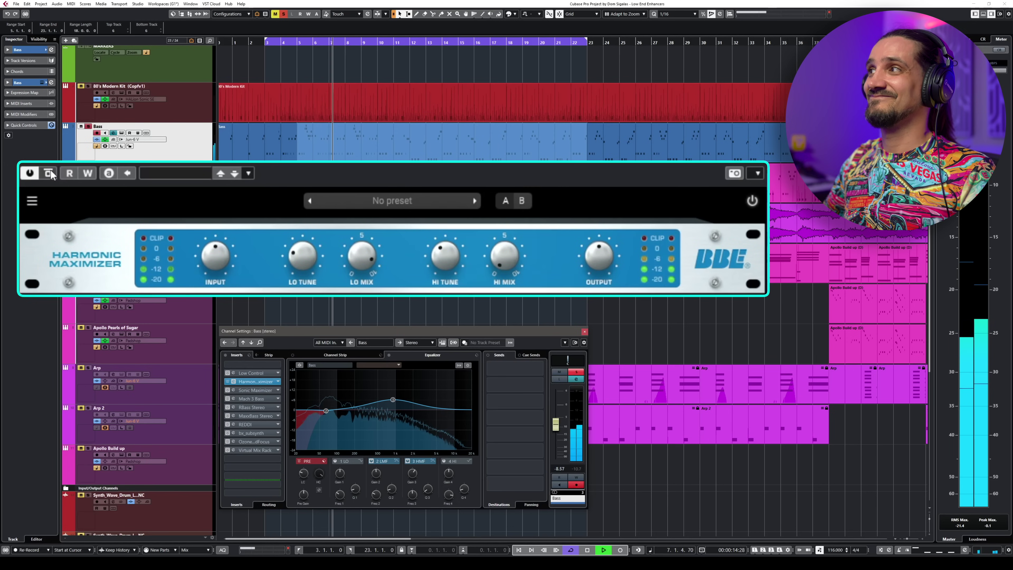
# - Sweep the Harmonic Maximizer's Lo Tune down to 56 Hz, set Lo Mix to 9.4, and check it against bypass
pyautogui.moveTo(361, 258)
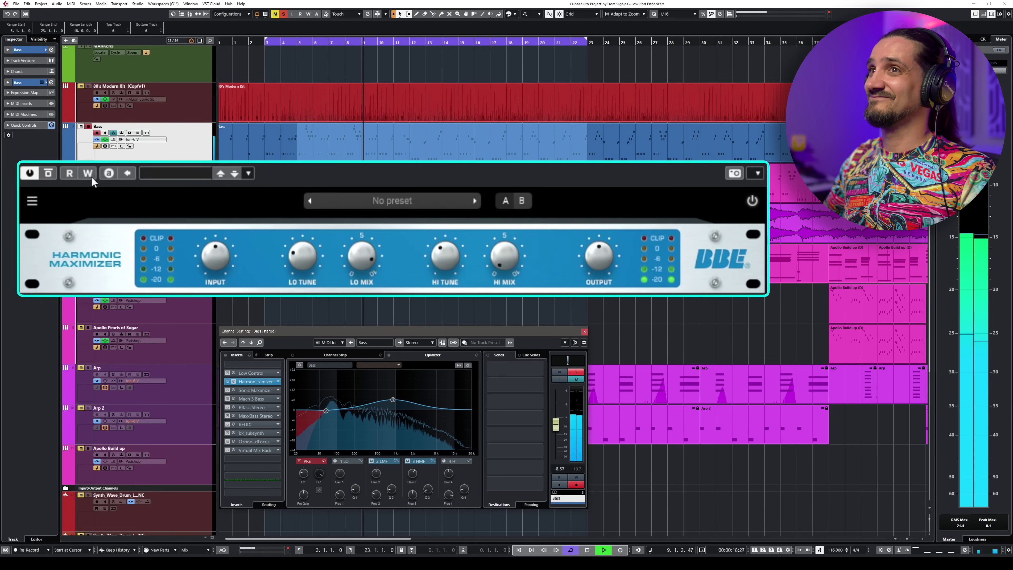
pyautogui.moveTo(311, 260)
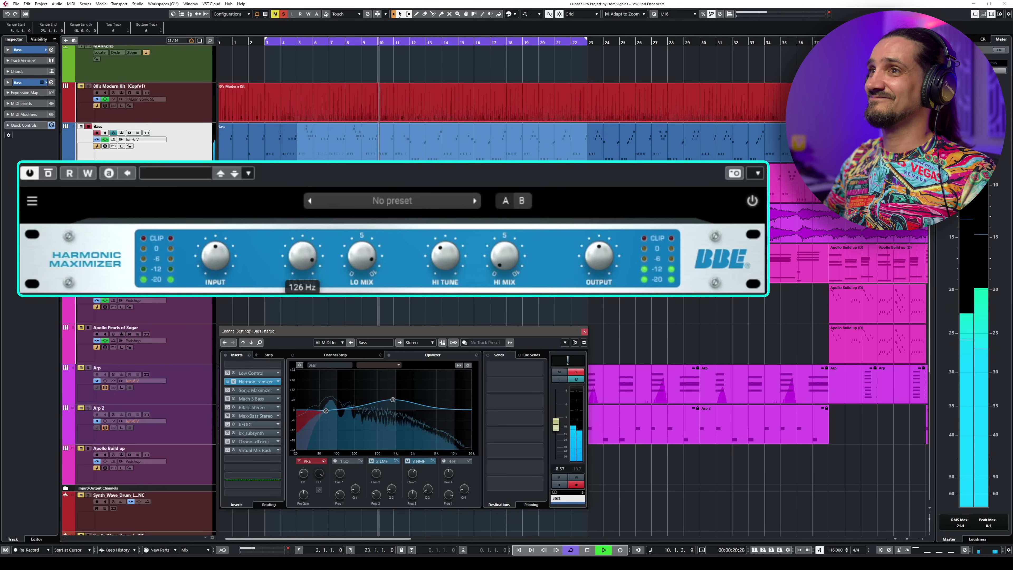
pyautogui.moveTo(305, 247); pyautogui.dragTo(339, 276)
pyautogui.moveTo(364, 242)
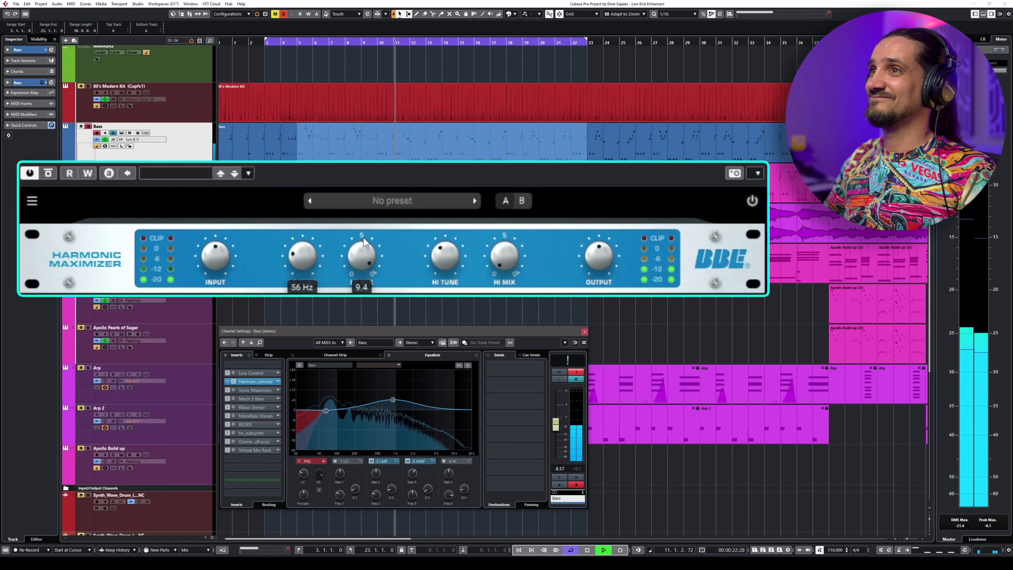
pyautogui.click(44, 174)
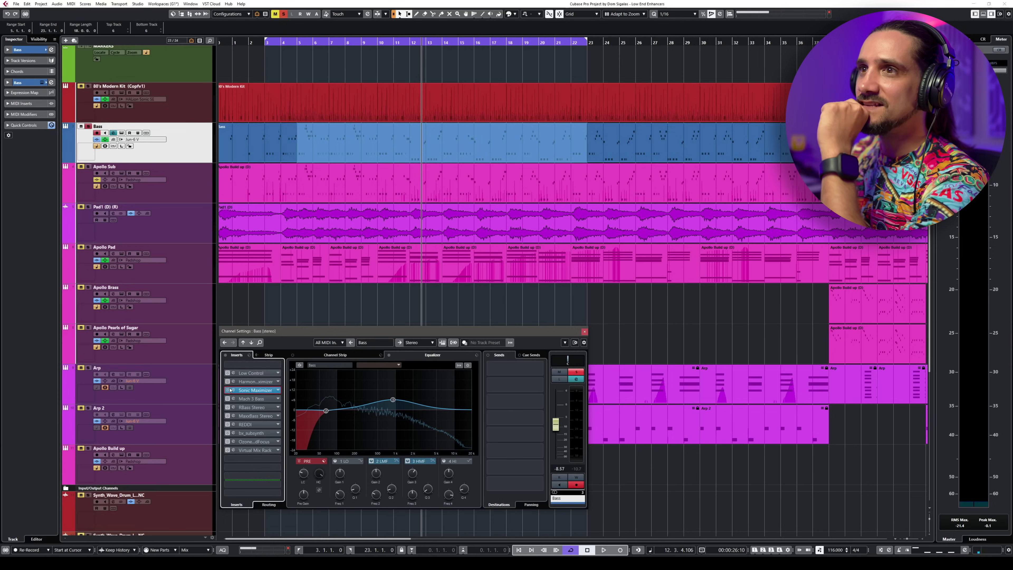
# - Open the Sonic Maximizer insert and set Lo Contour to 8.1 and Process to 0.0 during playback
pyautogui.click(233, 390)
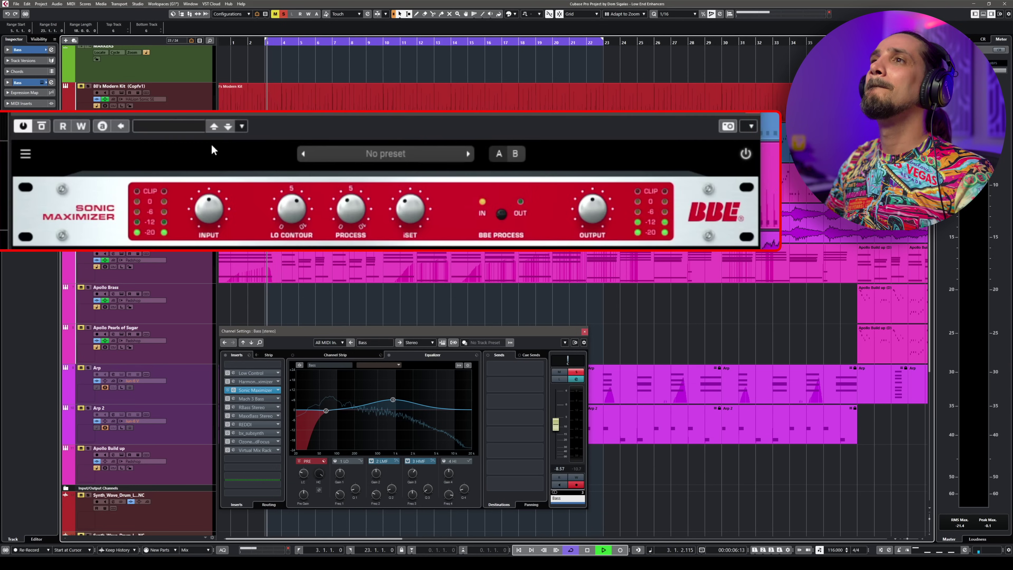
pyautogui.press('space')
pyautogui.moveTo(345, 170); pyautogui.dragTo(346, 158)
pyautogui.moveTo(293, 207); pyautogui.dragTo(351, 224)
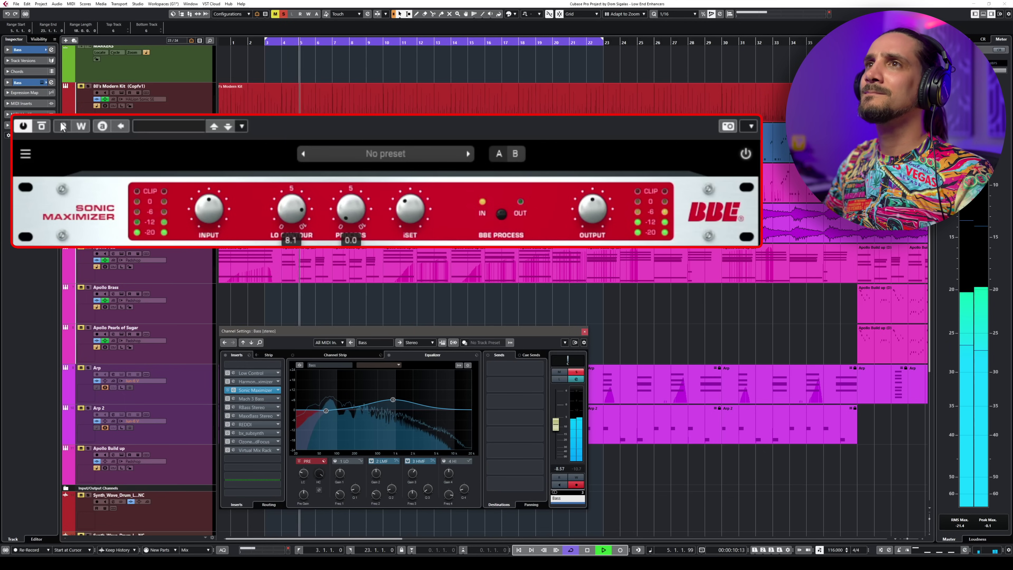
# - Compare the bass with the Sonic Maximizer bypassed and active, and reduce its Lo Contour
pyautogui.click(43, 126)
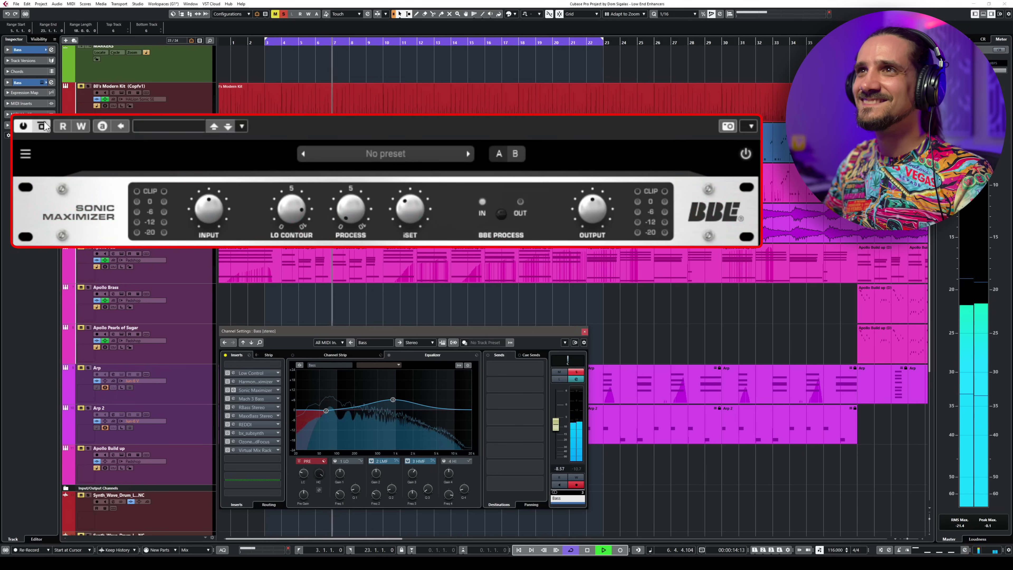
pyautogui.click(43, 126)
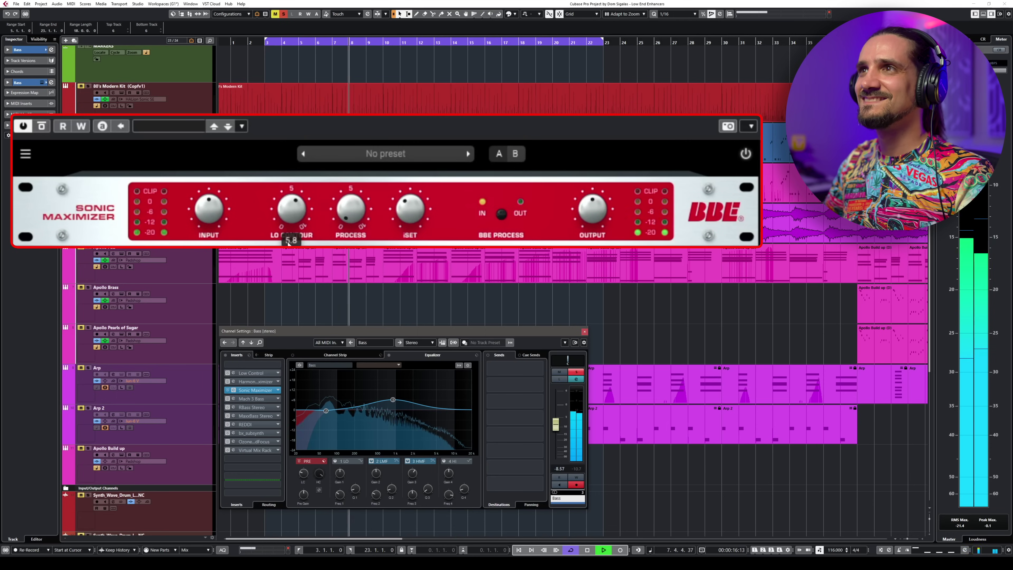
pyautogui.moveTo(289, 242); pyautogui.dragTo(289, 249)
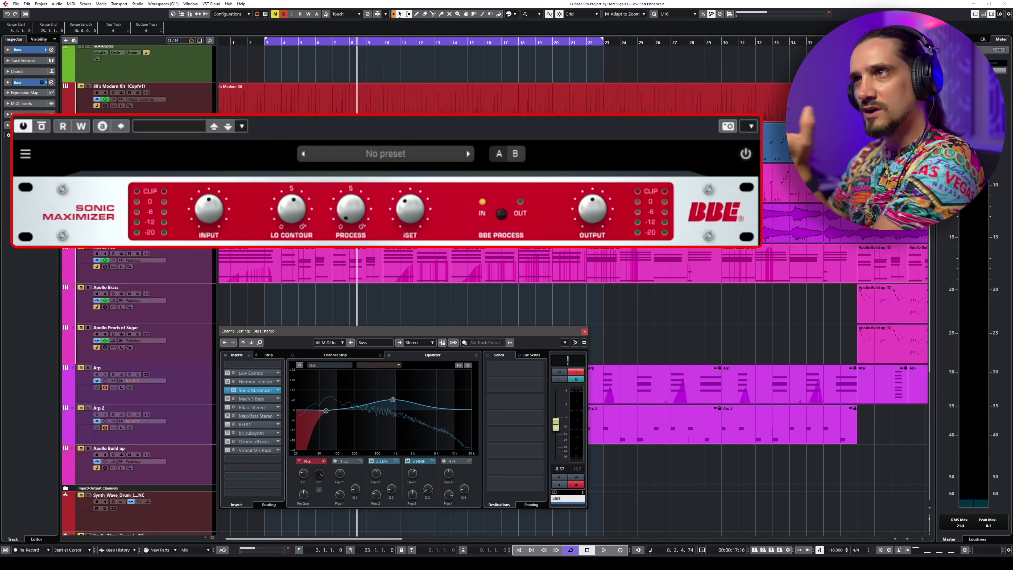
pyautogui.moveTo(289, 206)
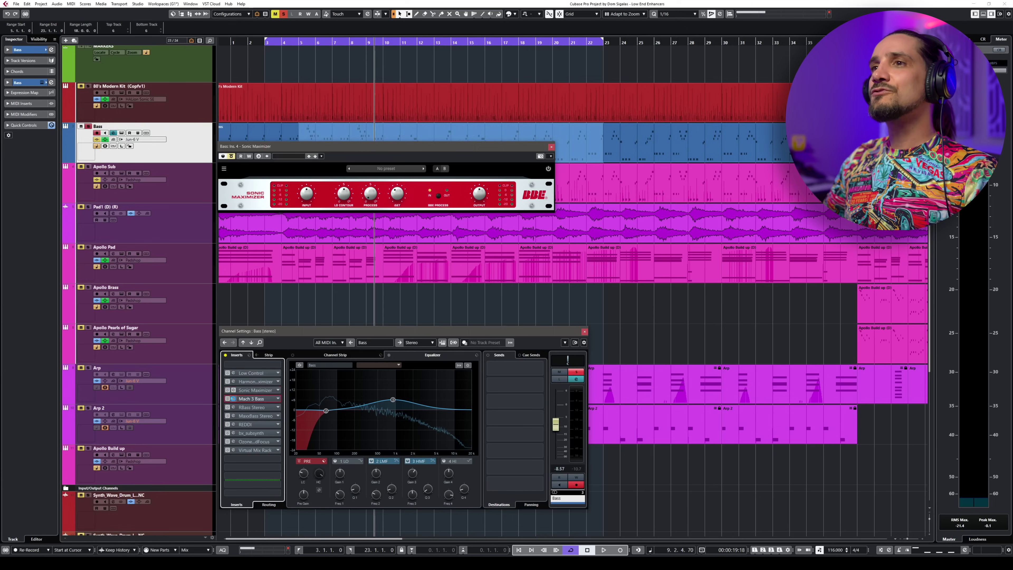
# - Open the Mach 3 Bass insert, activate the effect, and set Freq Set to 140 Hz and Response to 4.0
pyautogui.click(234, 399)
pyautogui.moveTo(547, 118); pyautogui.dragTo(518, 182)
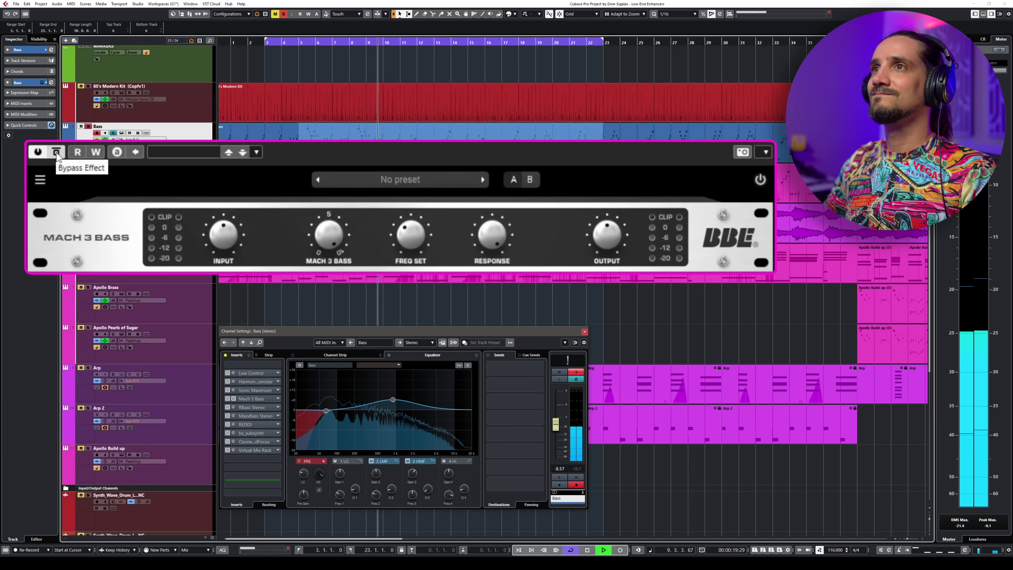
pyautogui.click(57, 153)
pyautogui.moveTo(411, 235); pyautogui.dragTo(411, 227)
pyautogui.moveTo(492, 234); pyautogui.dragTo(492, 239)
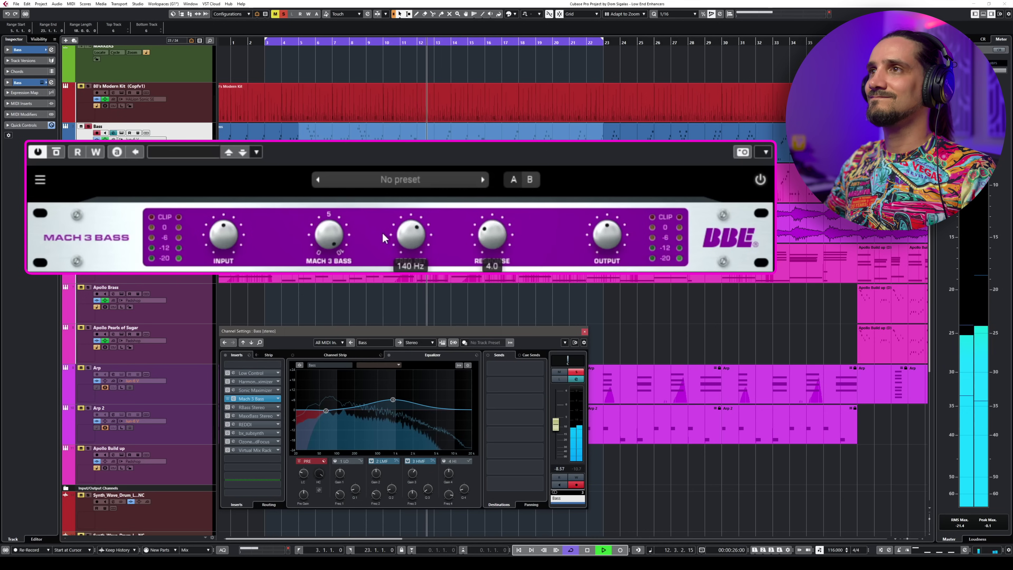
# - Set Mach 3 Bass's Freq Set to 92 Hz, compare it with bypass, and stop playback
pyautogui.moveTo(410, 215); pyautogui.dragTo(405, 264)
pyautogui.click(56, 152)
pyautogui.click(56, 152)
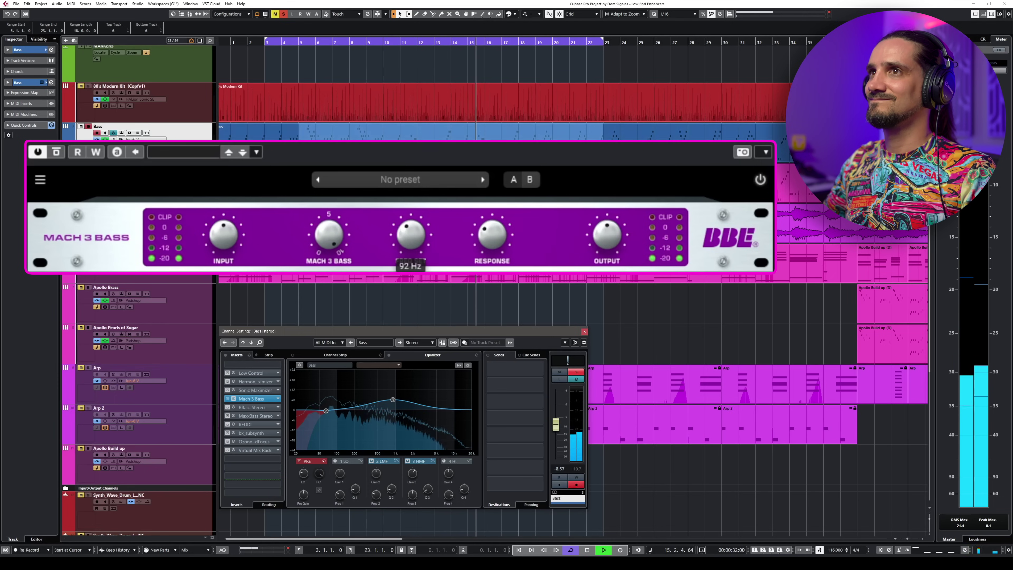
pyautogui.click(57, 153)
pyautogui.press('space')
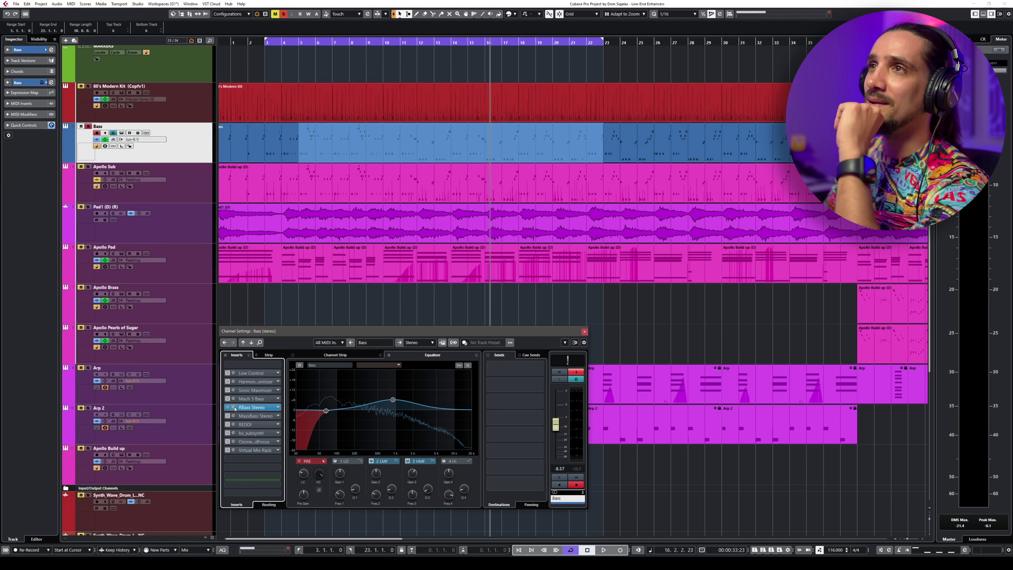
# - Open the RBass Stereo insert and compare the bass with the effect bypassed and active
pyautogui.click(235, 409)
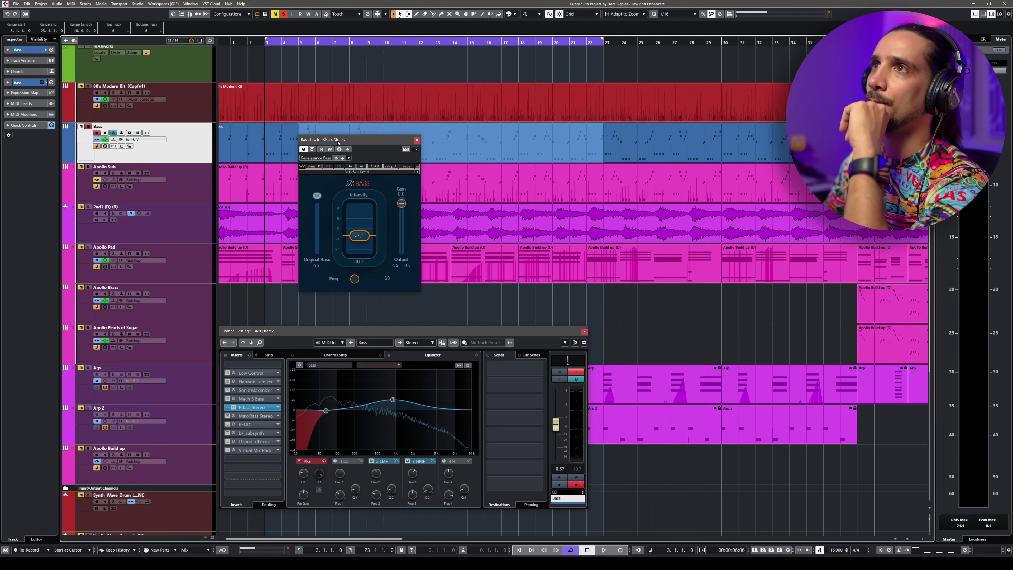
pyautogui.moveTo(338, 140); pyautogui.dragTo(313, 176)
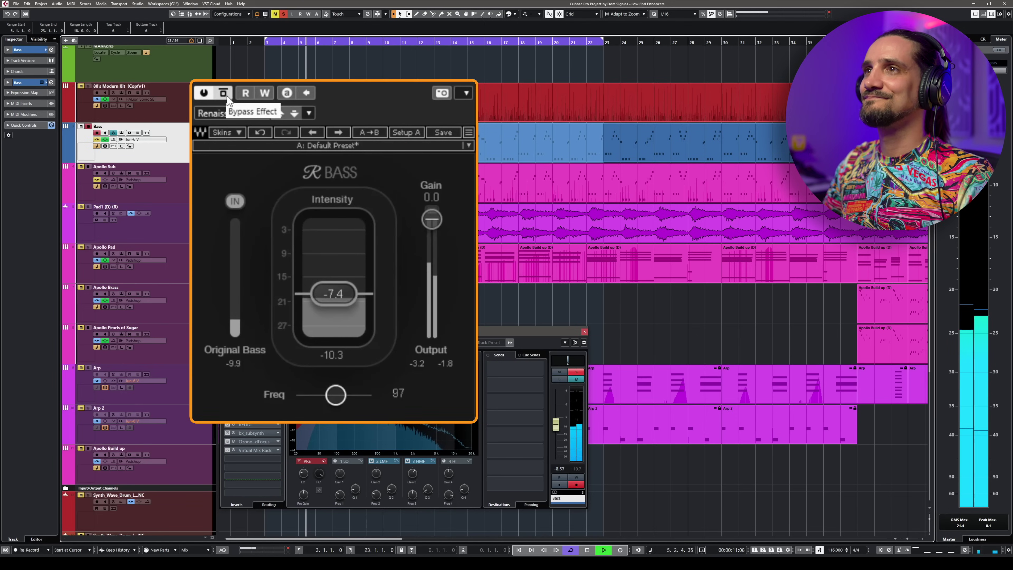
pyautogui.click(223, 94)
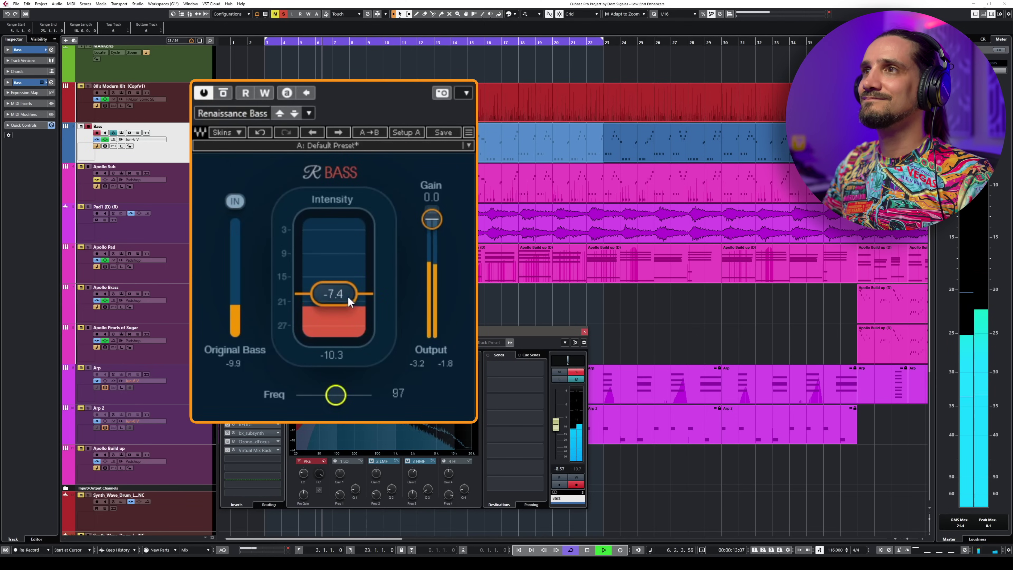
# - Try RBass intensity at -2.8, set it to -9.0, and check the sound against bypass
pyautogui.moveTo(334, 274)
pyautogui.mouseDown()
pyautogui.moveTo(334, 256)
pyautogui.moveTo(333, 286)
pyautogui.mouseUp()
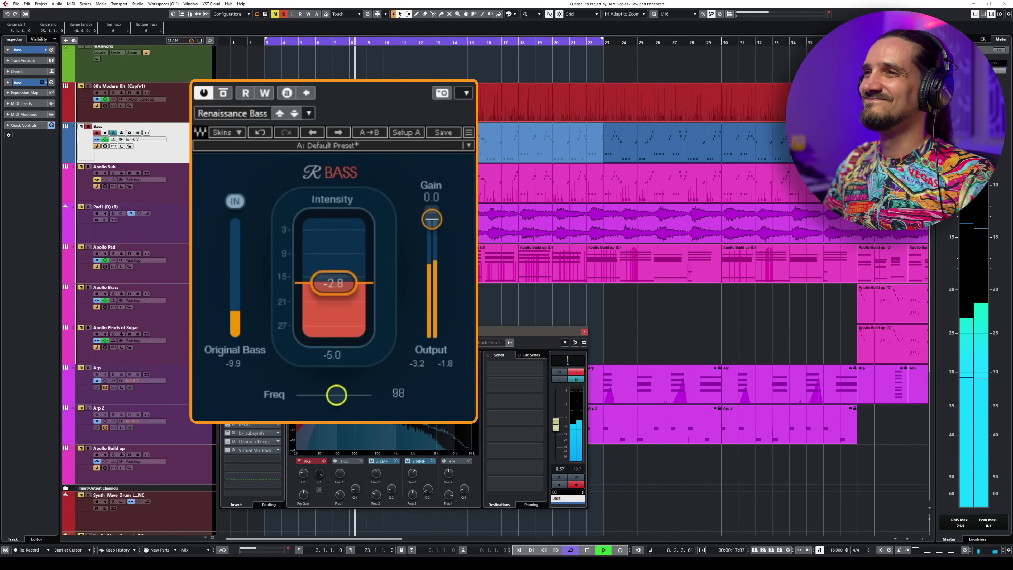
pyautogui.moveTo(334, 295); pyautogui.dragTo(335, 308)
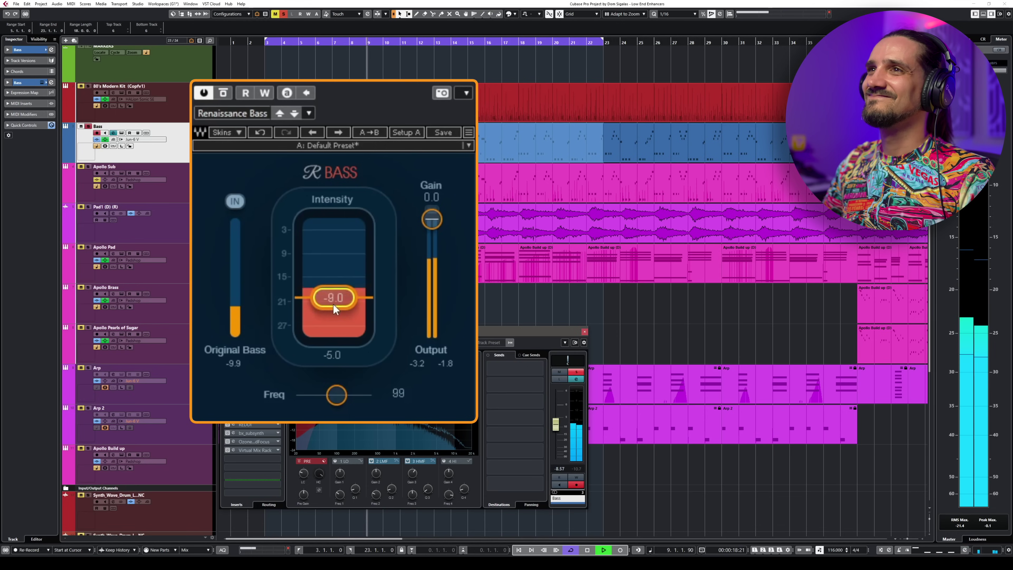
pyautogui.click(231, 99)
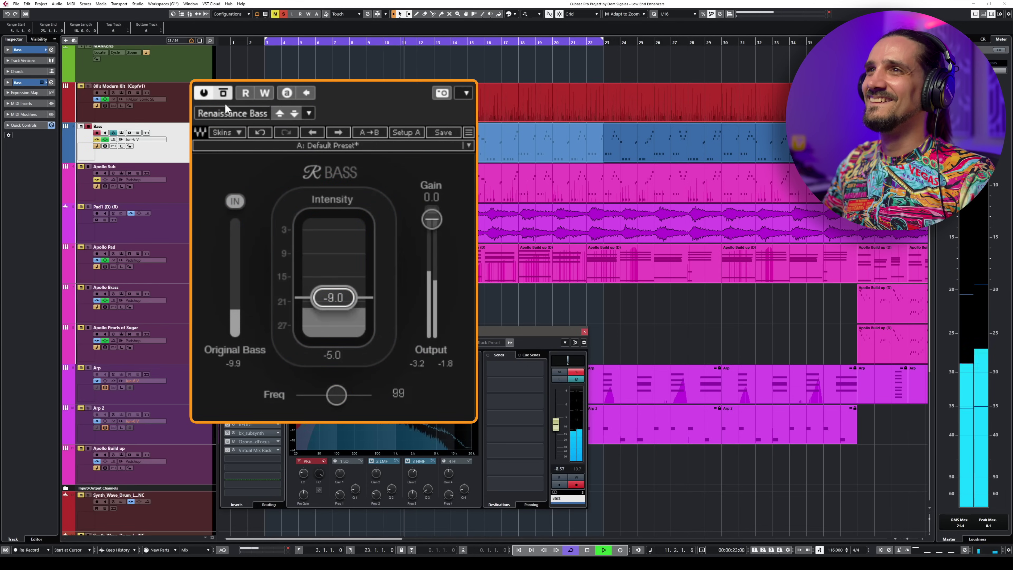
# - Raise the RBass intensity to 0.4 and its frequency to 113 Hz
pyautogui.moveTo(337, 304); pyautogui.dragTo(334, 276)
pyautogui.moveTo(336, 395)
pyautogui.mouseDown()
pyautogui.moveTo(371, 395)
pyautogui.moveTo(342, 395)
pyautogui.mouseUp()
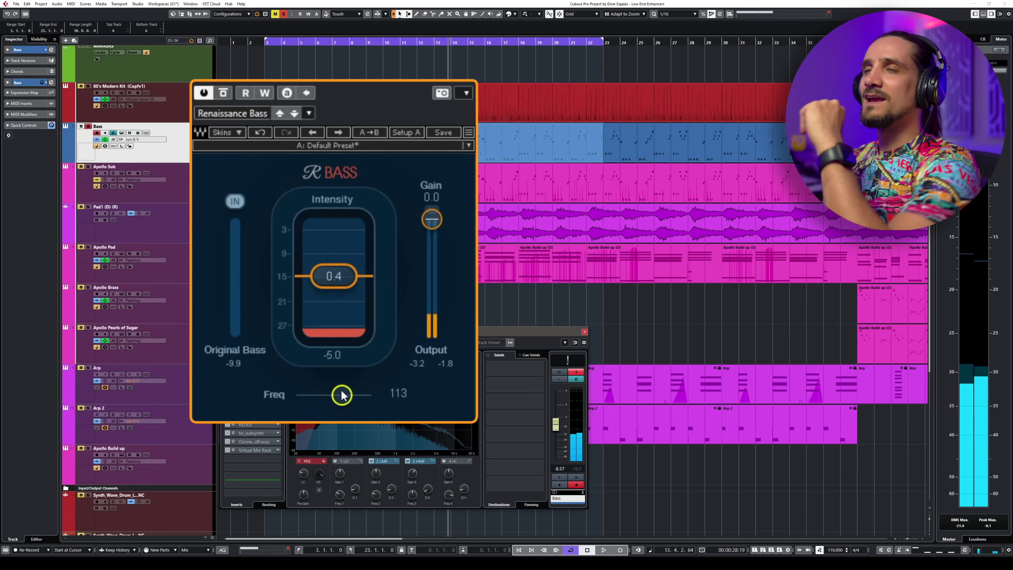
pyautogui.moveTo(342, 395); pyautogui.dragTo(369, 395)
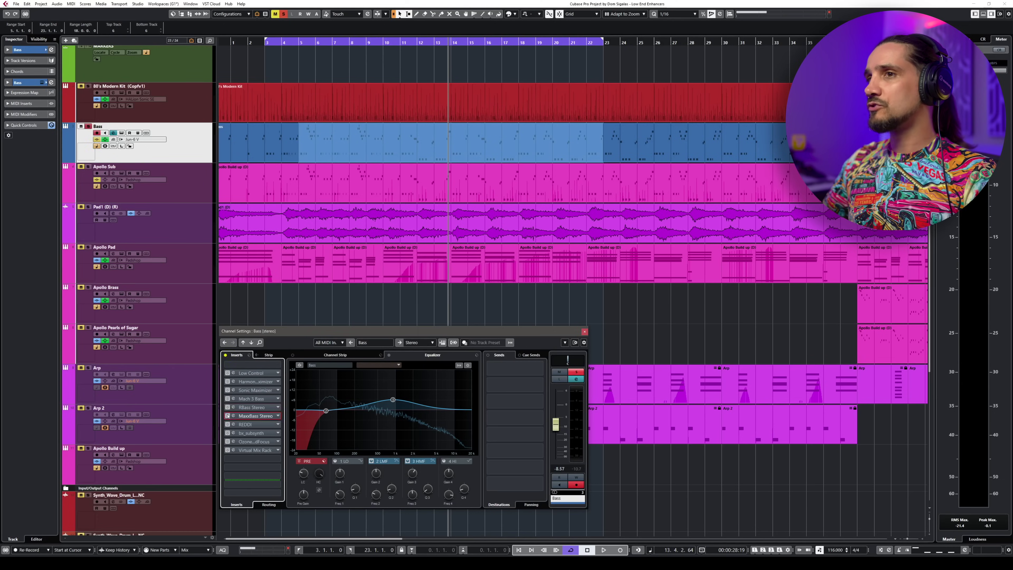
# - Open the MaxxBass Stereo insert, play the bass, and set the MaxxBass level to -0.7 and Freq to 90
pyautogui.click(234, 415)
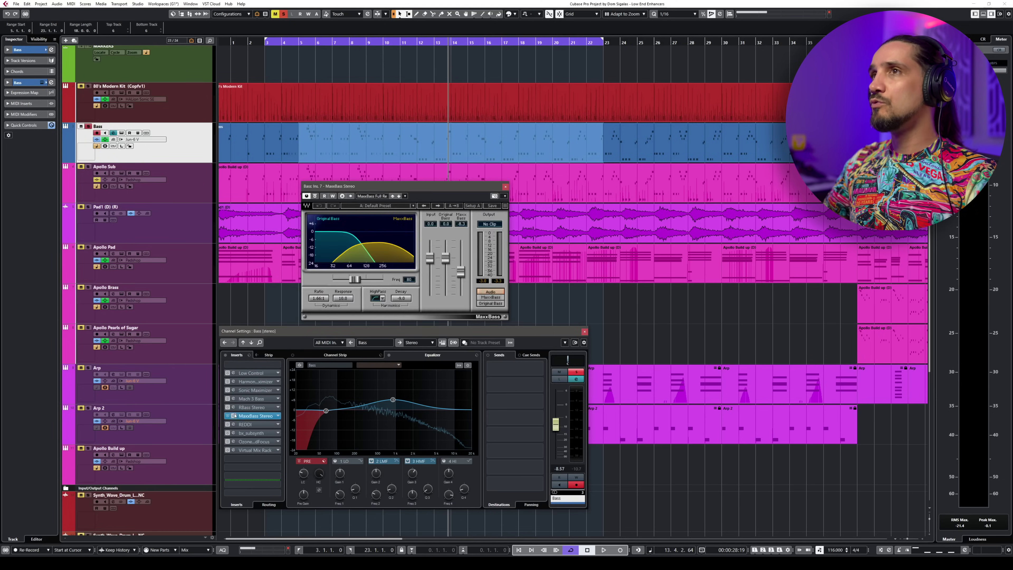
pyautogui.press('space')
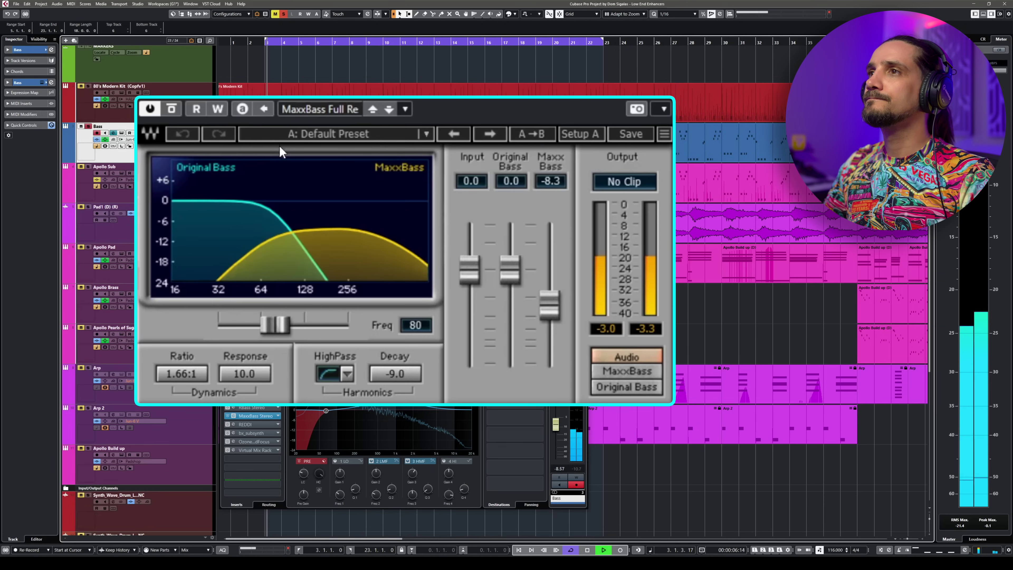
pyautogui.moveTo(545, 313); pyautogui.dragTo(545, 303)
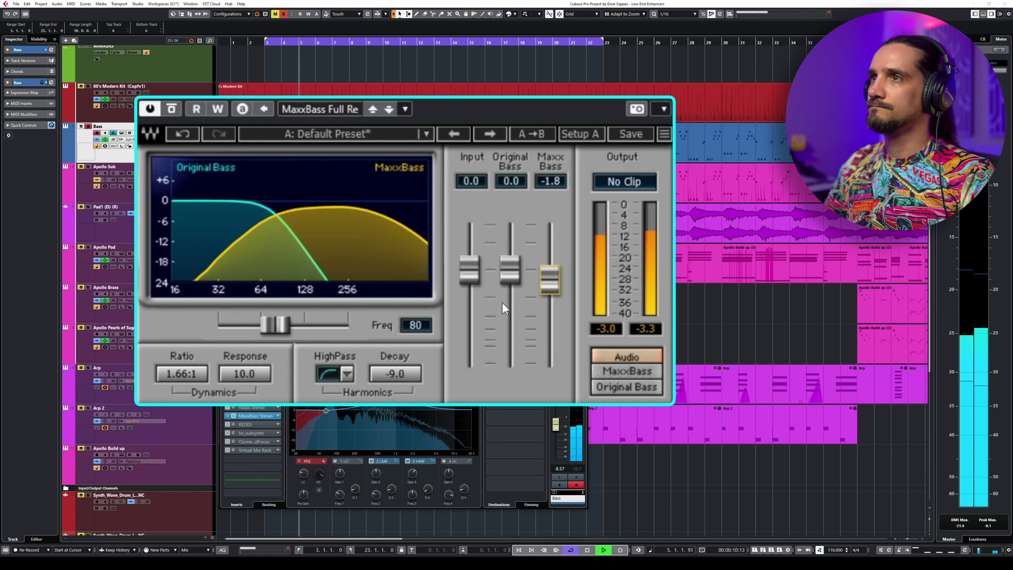
pyautogui.moveTo(297, 338)
pyautogui.mouseDown()
pyautogui.moveTo(361, 339)
pyautogui.moveTo(284, 325)
pyautogui.mouseUp()
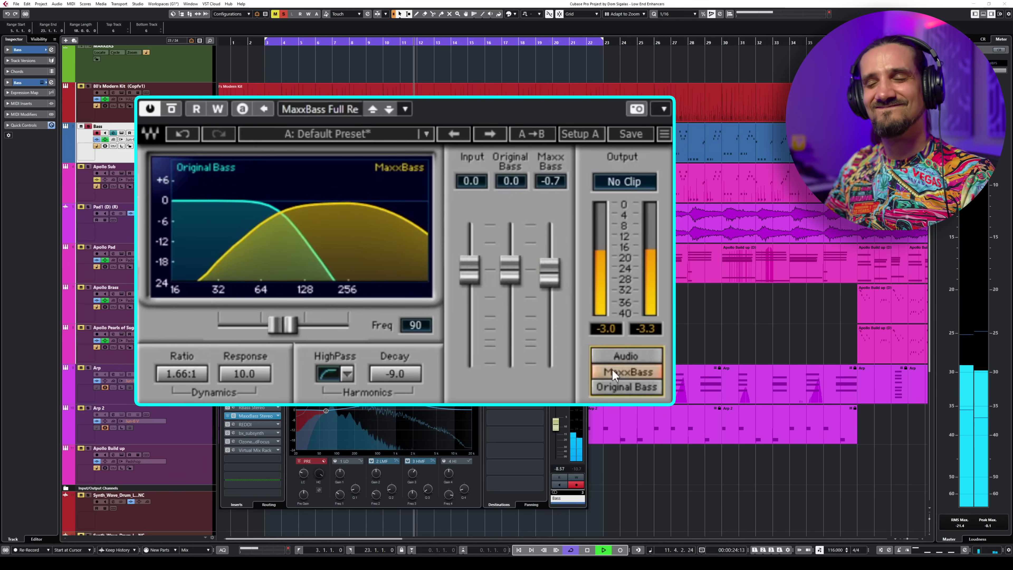
# - Compare MaxxBass's Audio, Original Bass and MaxxBass monitoring modes, finishing on Audio
pyautogui.click(620, 356)
pyautogui.click(628, 386)
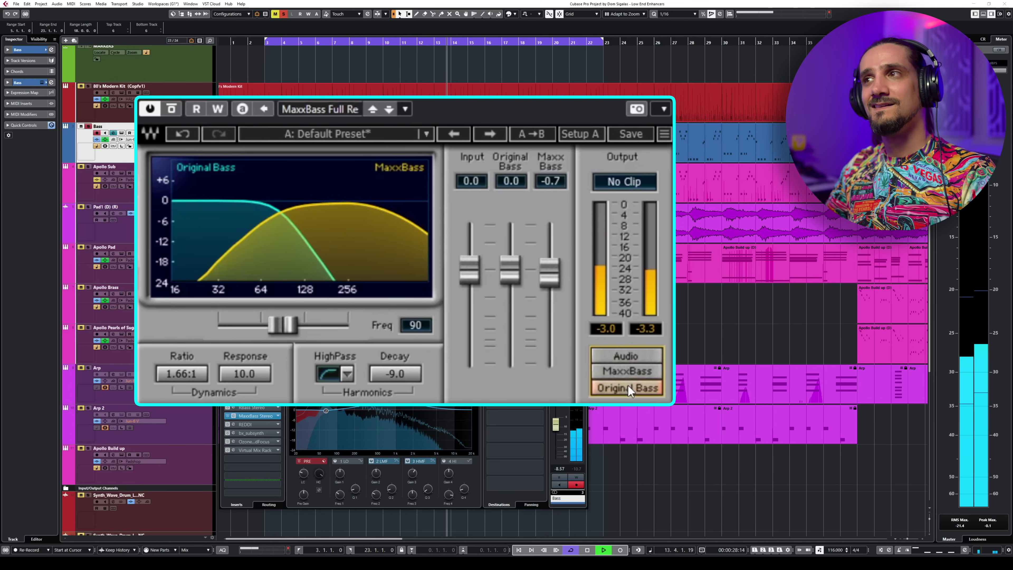
pyautogui.click(628, 372)
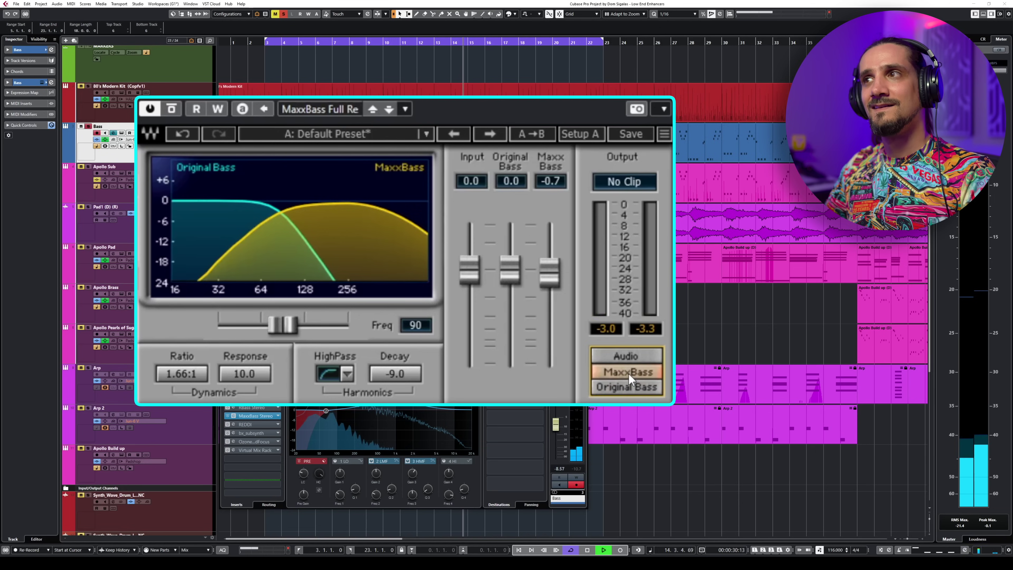
pyautogui.click(632, 352)
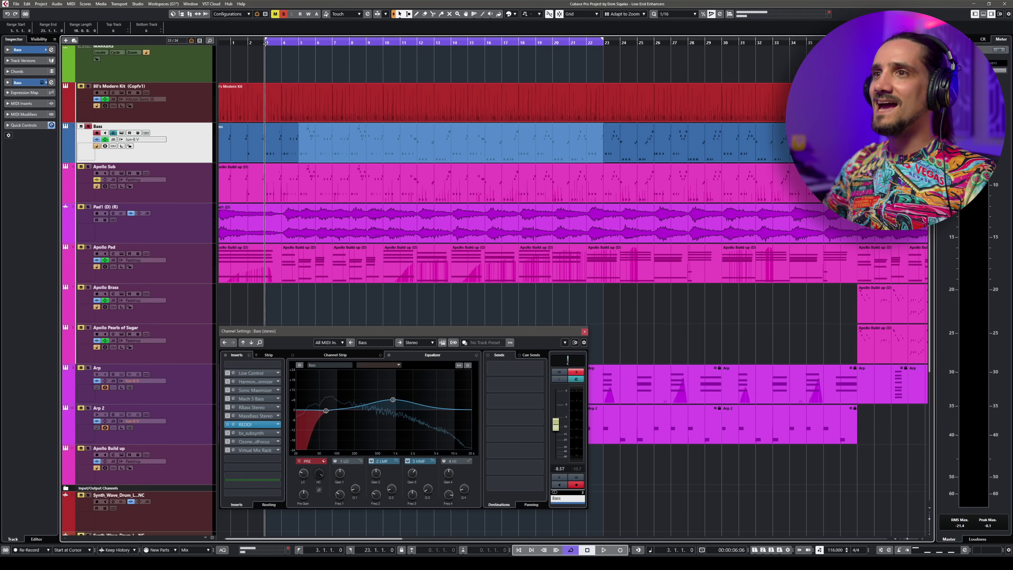
# - Open the REDDI insert and compare the playing bass with the effect bypassed and active
pyautogui.click(233, 425)
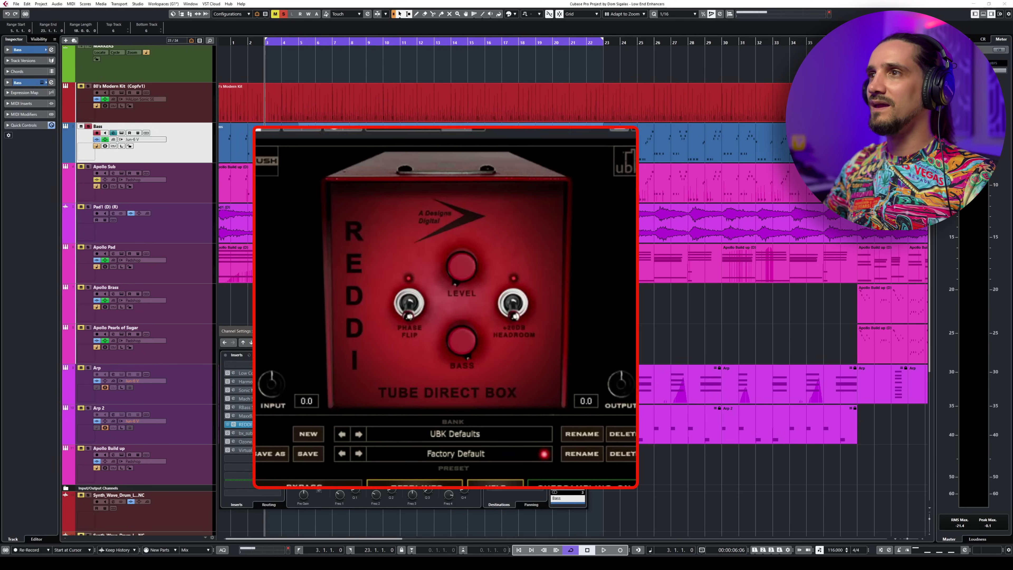
pyautogui.press('space')
pyautogui.moveTo(464, 344); pyautogui.dragTo(472, 185)
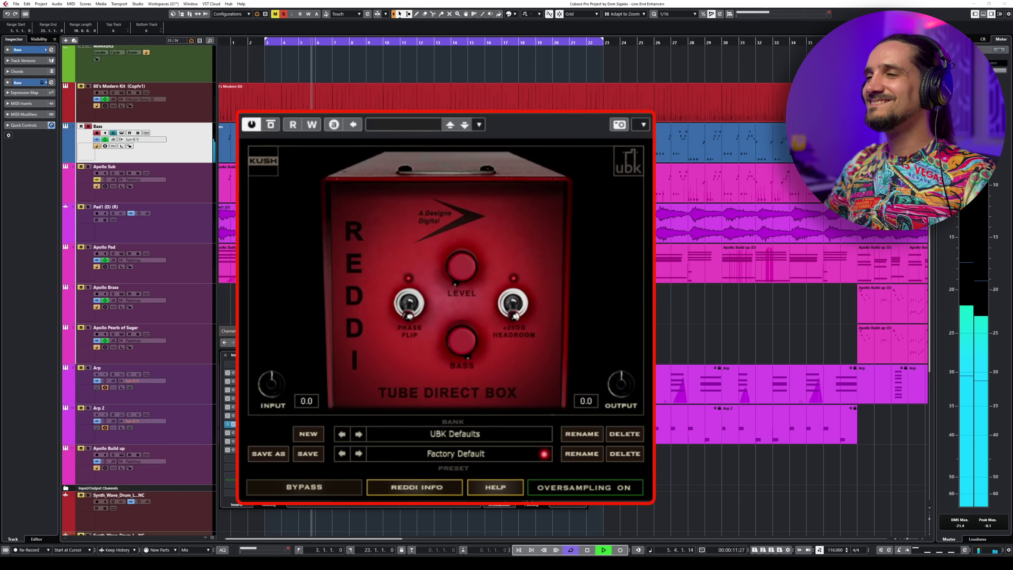
pyautogui.click(270, 125)
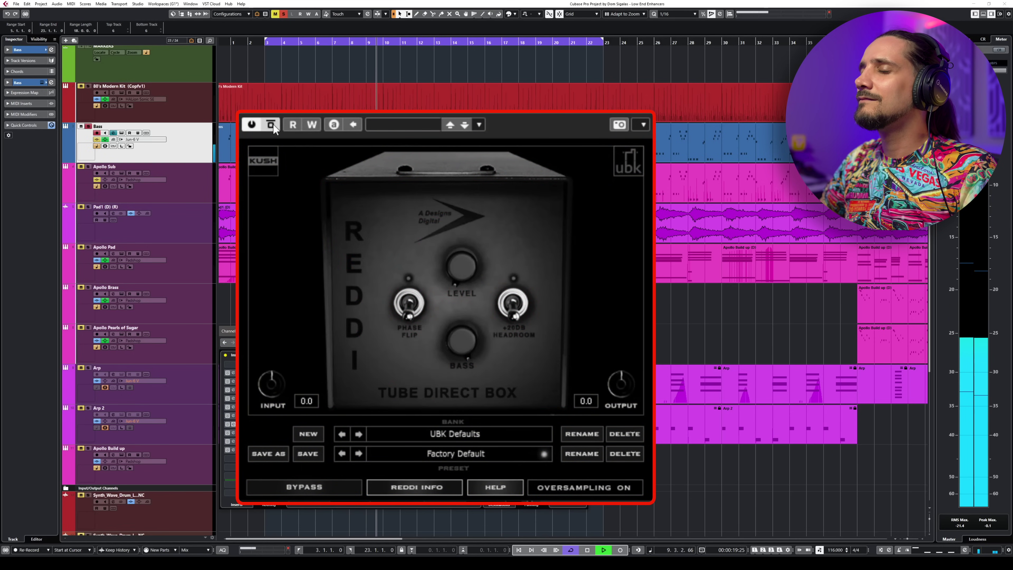
pyautogui.click(273, 124)
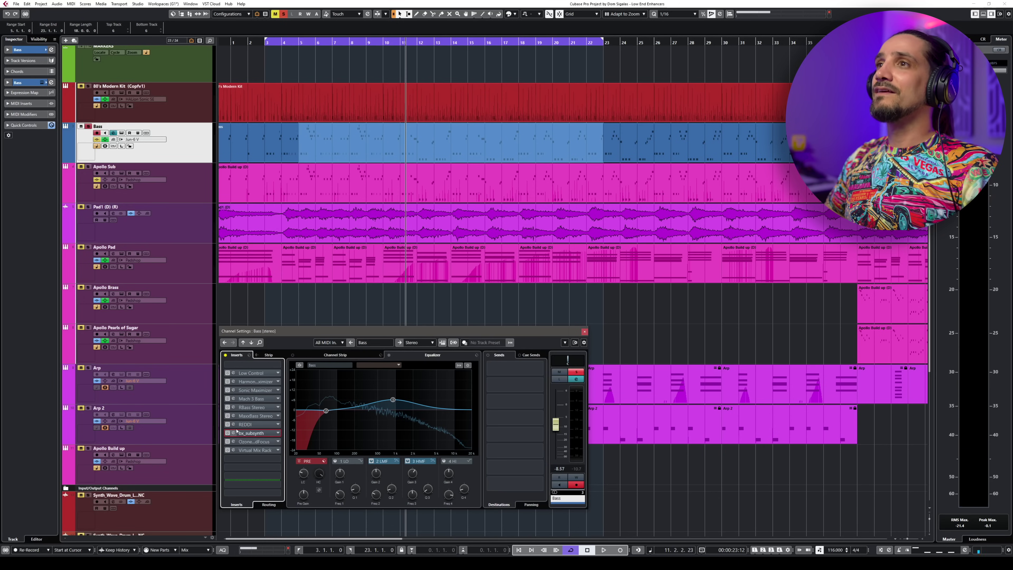
# - Open bx_subsynth, activate it during playback, and set Subharmonics to 66 %, 56-80 Hz to 61 % and 36-56 Hz to 74 %
pyautogui.click(237, 431)
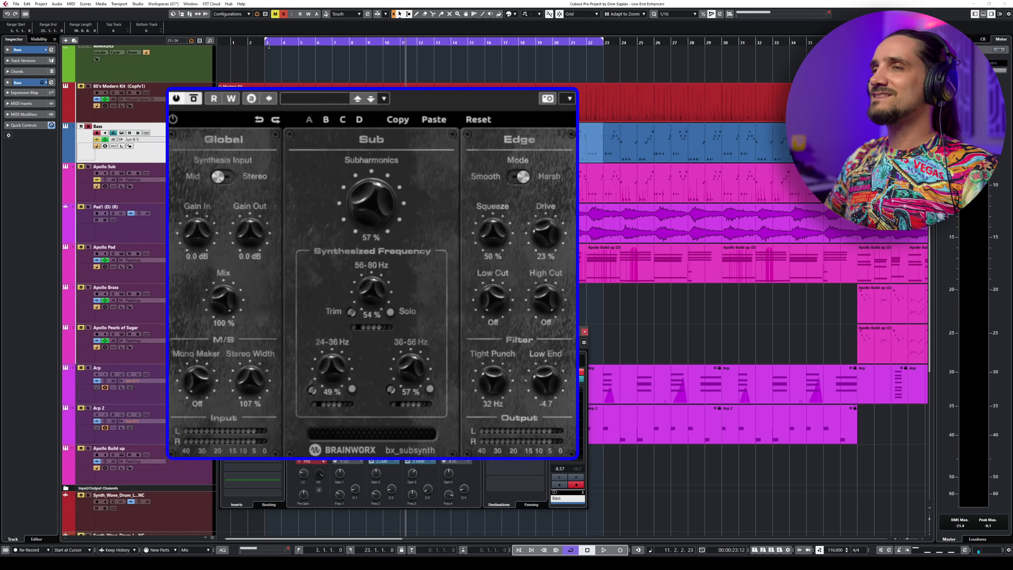
pyautogui.press('space')
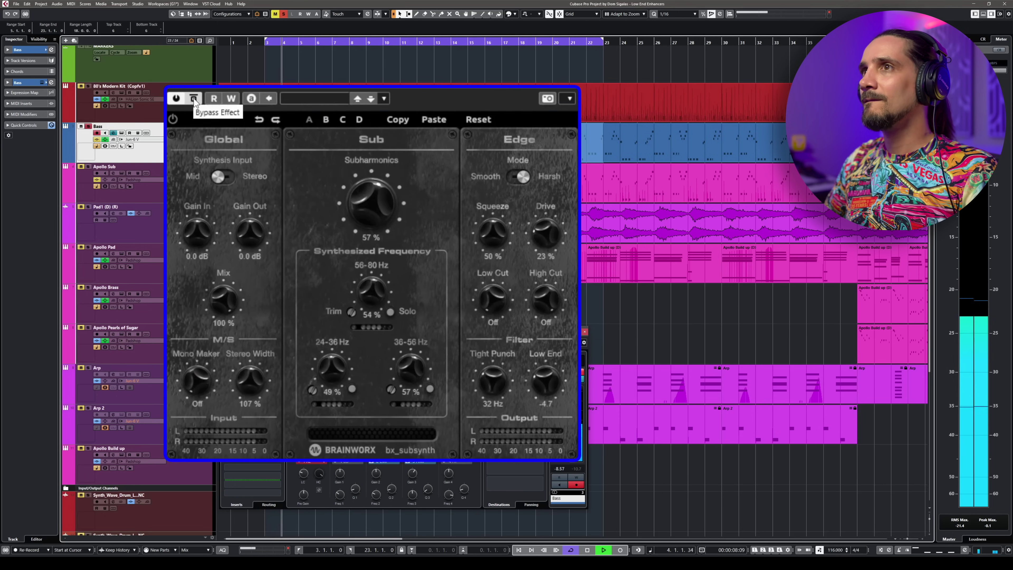
pyautogui.click(193, 99)
pyautogui.moveTo(371, 196); pyautogui.dragTo(371, 177)
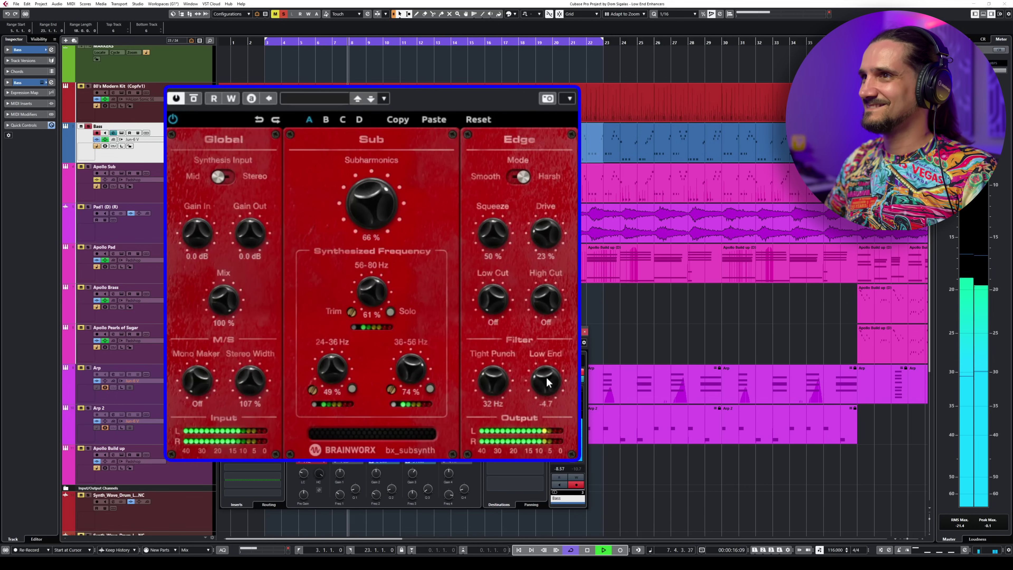
# - Set bx_subsynth's Low End to -3.7 and Tight Punch to 39 Hz, check against bypass, and try a Stereo Width of 245 %
pyautogui.moveTo(542, 370)
pyautogui.mouseDown()
pyautogui.moveTo(542, 383)
pyautogui.moveTo(542, 370)
pyautogui.mouseUp()
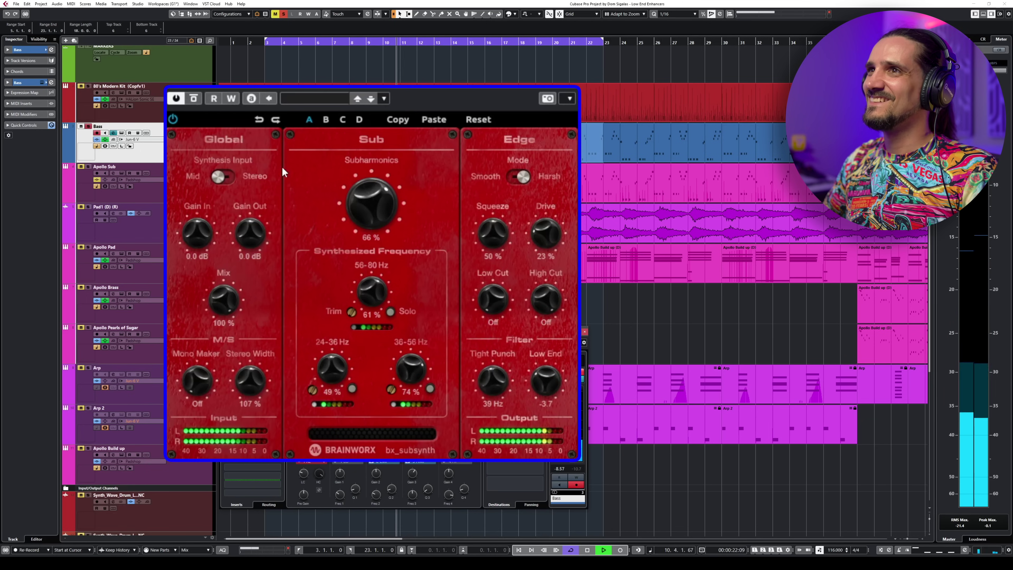
pyautogui.click(192, 100)
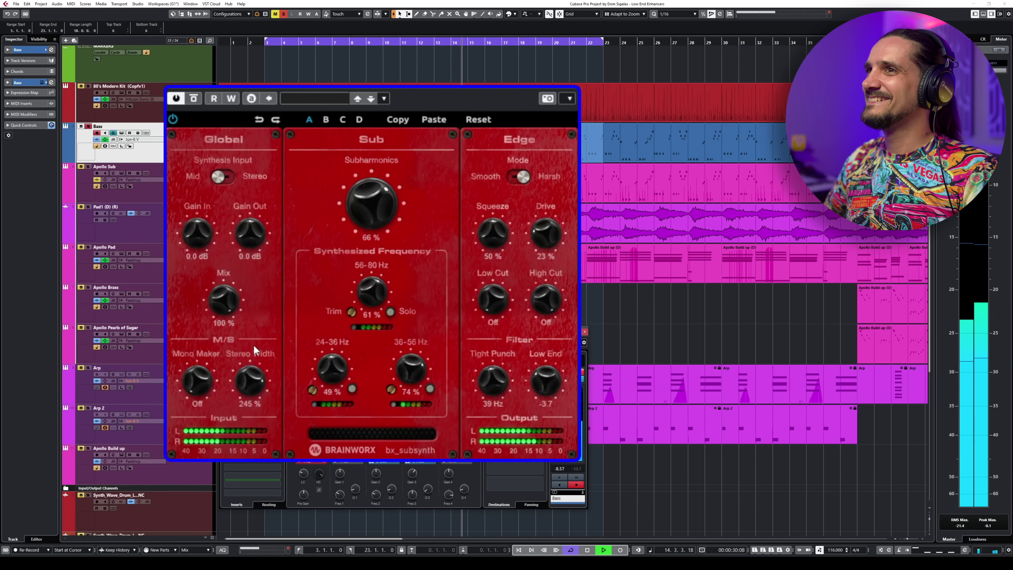
pyautogui.moveTo(254, 345); pyautogui.dragTo(255, 365)
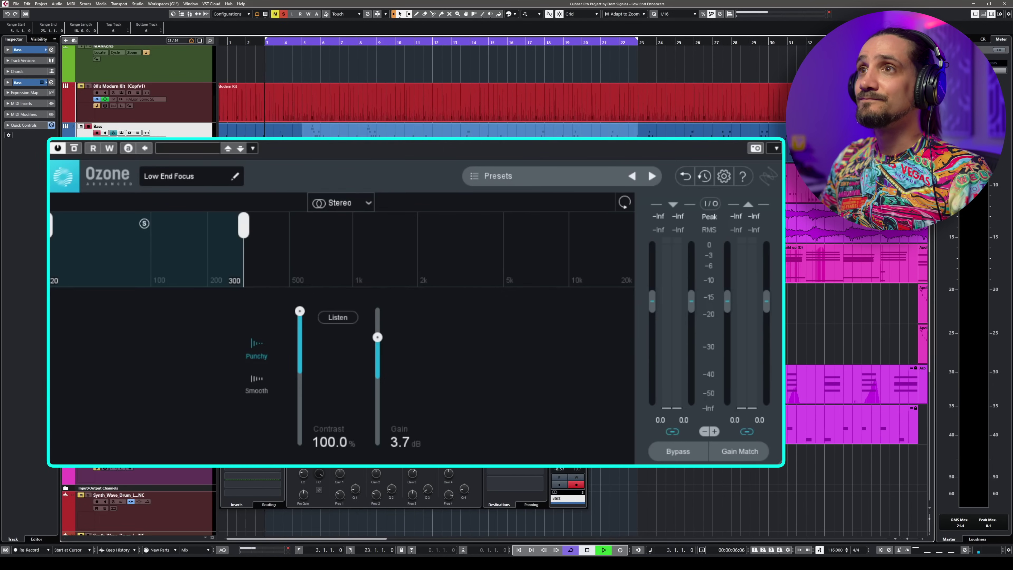
# - Play the bass through Ozone Low End Focus and set Contrast to 51.9 %, Gain to 1.7 dB and the upper frequency limit to 157 Hz
pyautogui.press('space')
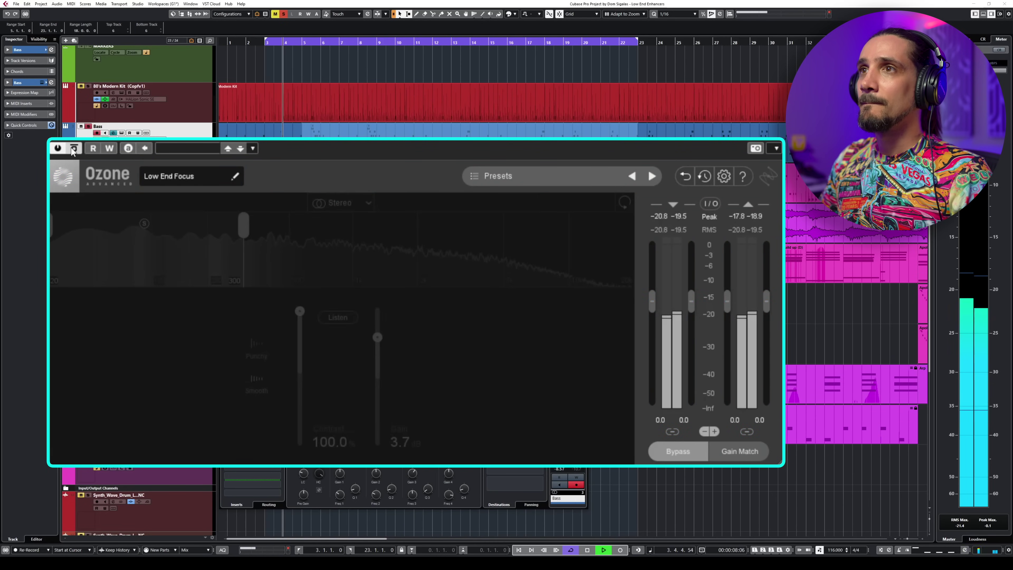
pyautogui.click(74, 149)
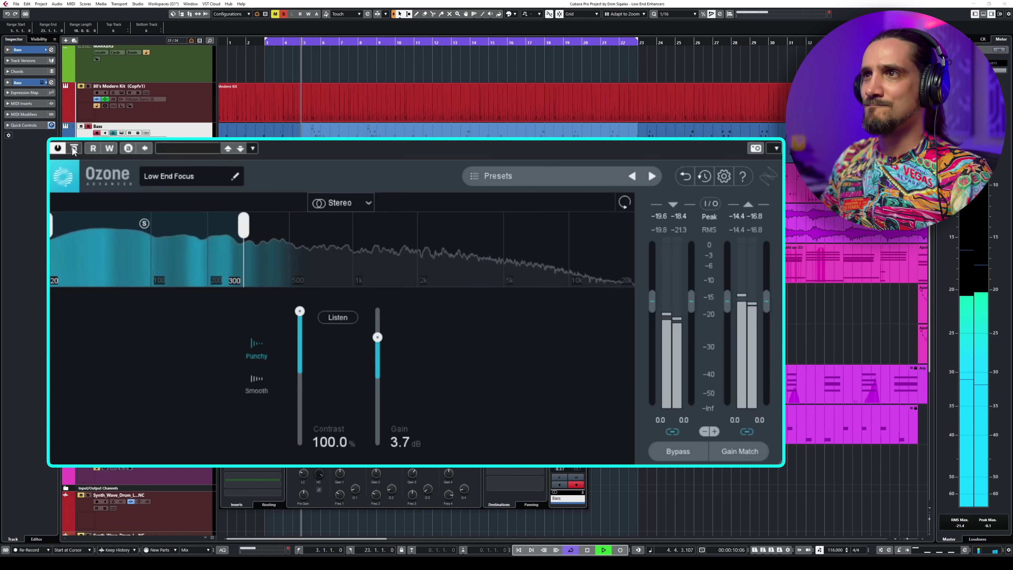
pyautogui.moveTo(299, 311); pyautogui.dragTo(300, 343)
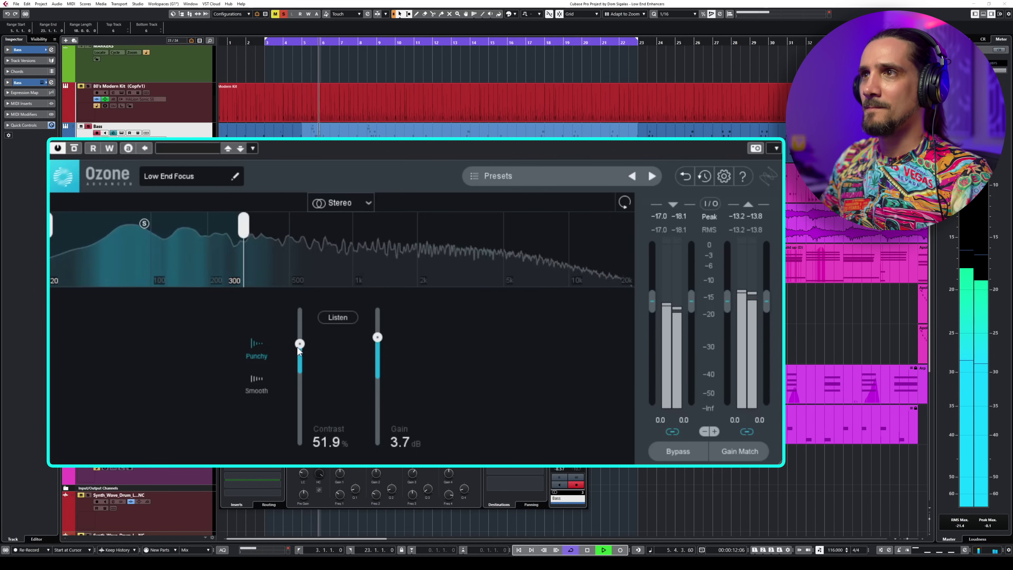
pyautogui.moveTo(371, 345)
pyautogui.mouseDown()
pyautogui.moveTo(372, 335)
pyautogui.moveTo(363, 355)
pyautogui.mouseUp()
pyautogui.moveTo(161, 223); pyautogui.dragTo(188, 224)
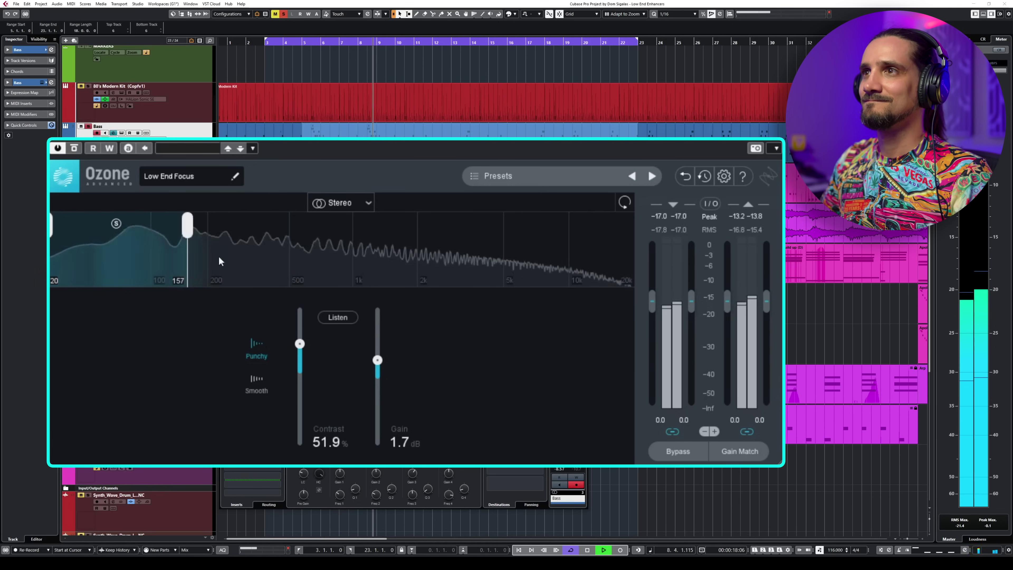
# - Try Low End Focus Contrast at -100.0 % and at -37.5 %
pyautogui.moveTo(300, 311); pyautogui.dragTo(300, 446)
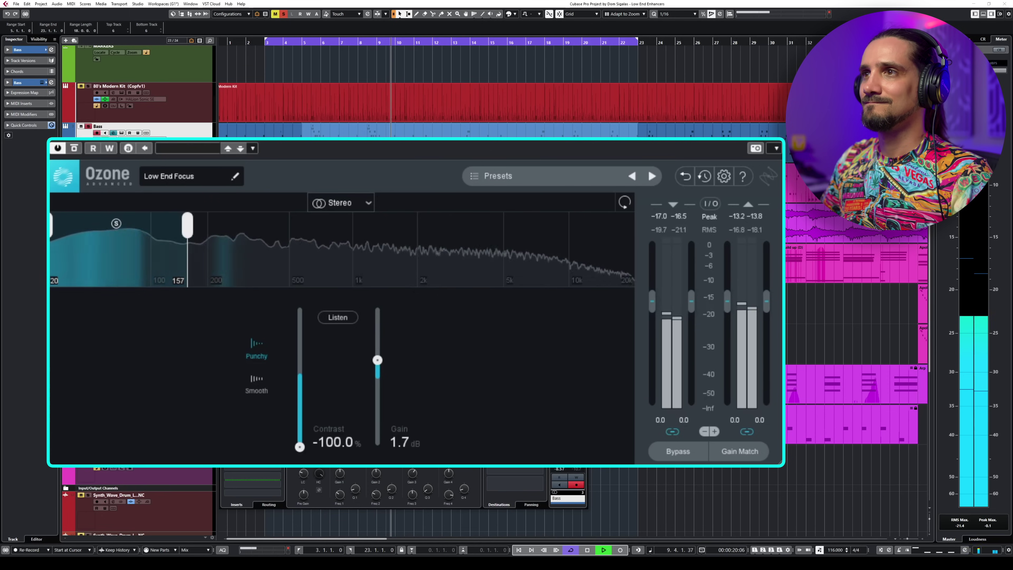
pyautogui.moveTo(303, 440); pyautogui.dragTo(306, 409)
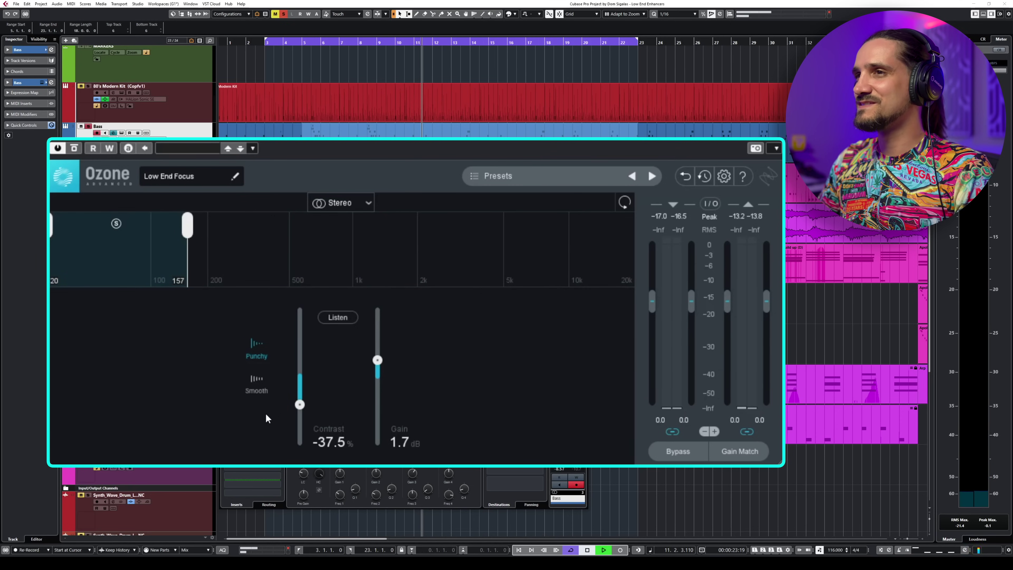
# - Switch Low End Focus to Smooth mode with 72.1 % Contrast and compare the playing bass with bypass
pyautogui.press('space')
pyautogui.moveTo(300, 404); pyautogui.dragTo(300, 330)
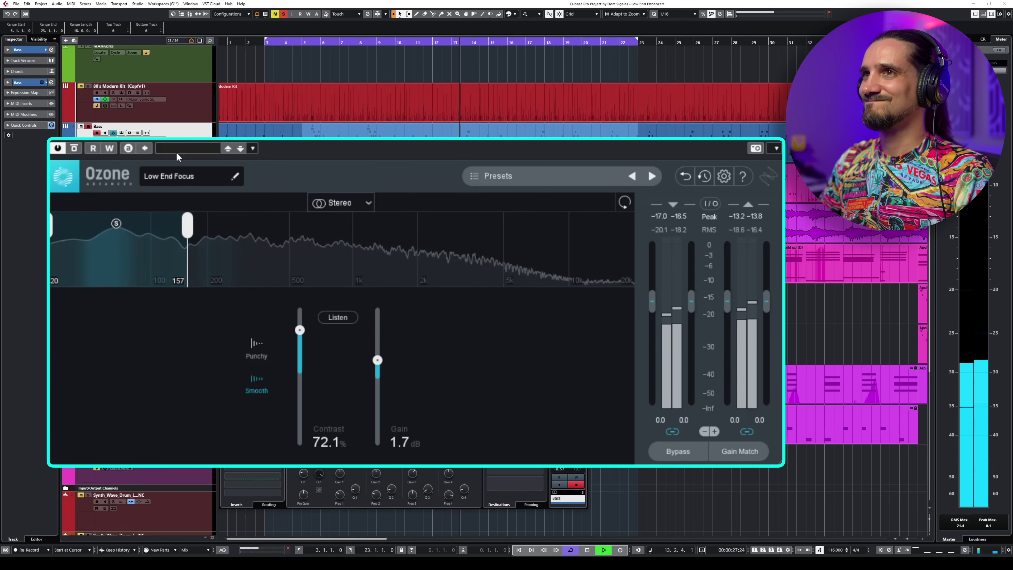
pyautogui.click(72, 148)
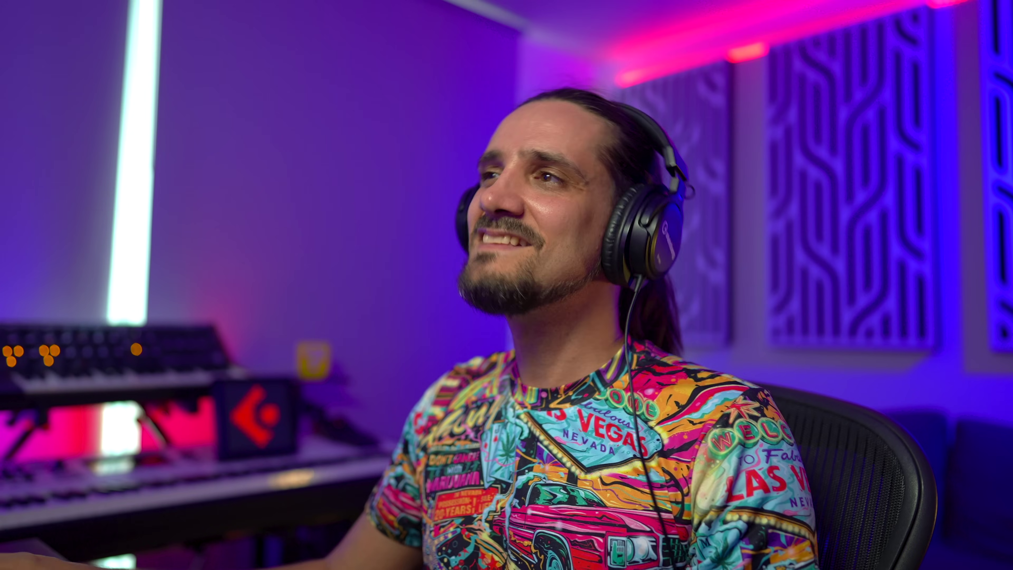